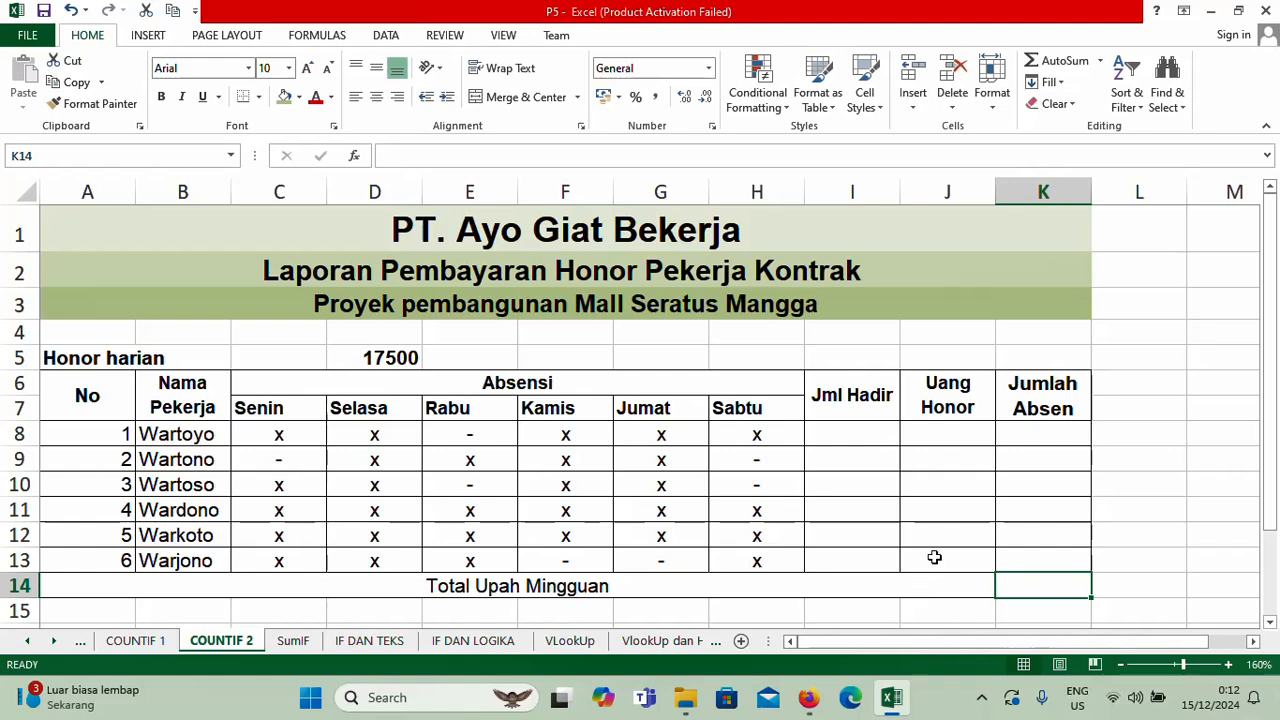
Step: Fill the Absensi header with a light orange tint and the day headers Senin to Sabtu with a darker orange tint
click(340, 385)
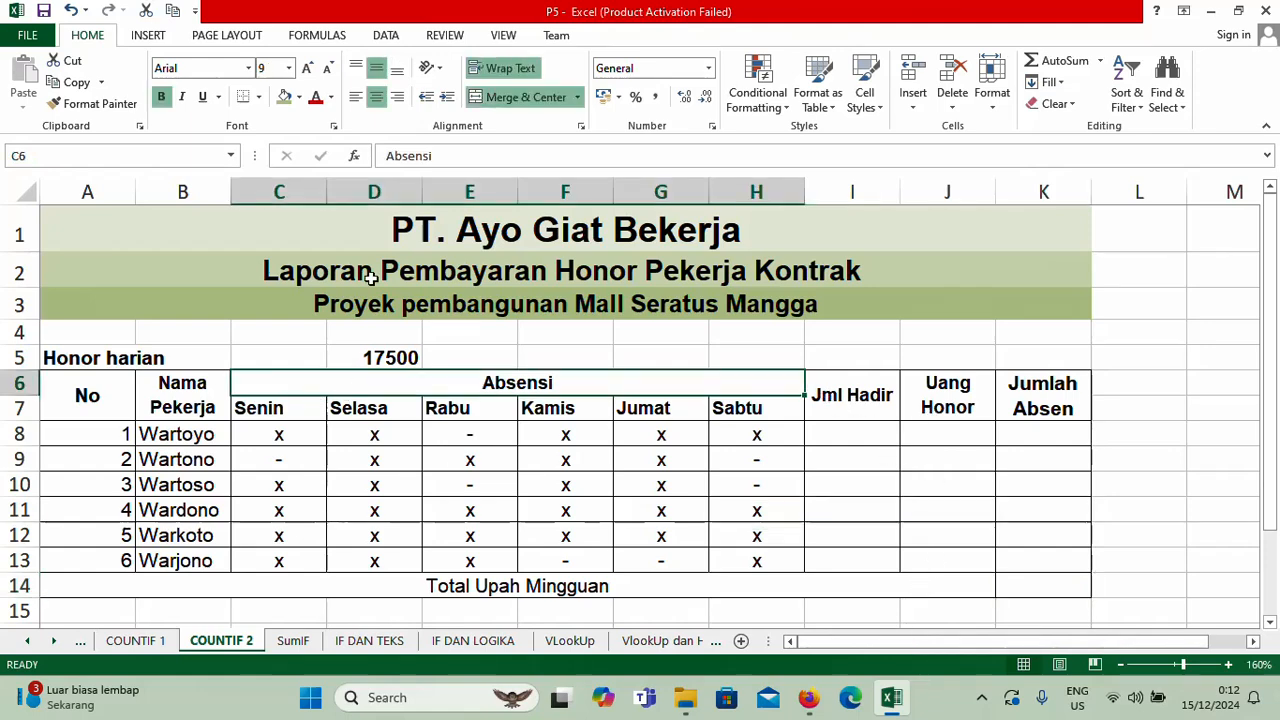
click(300, 97)
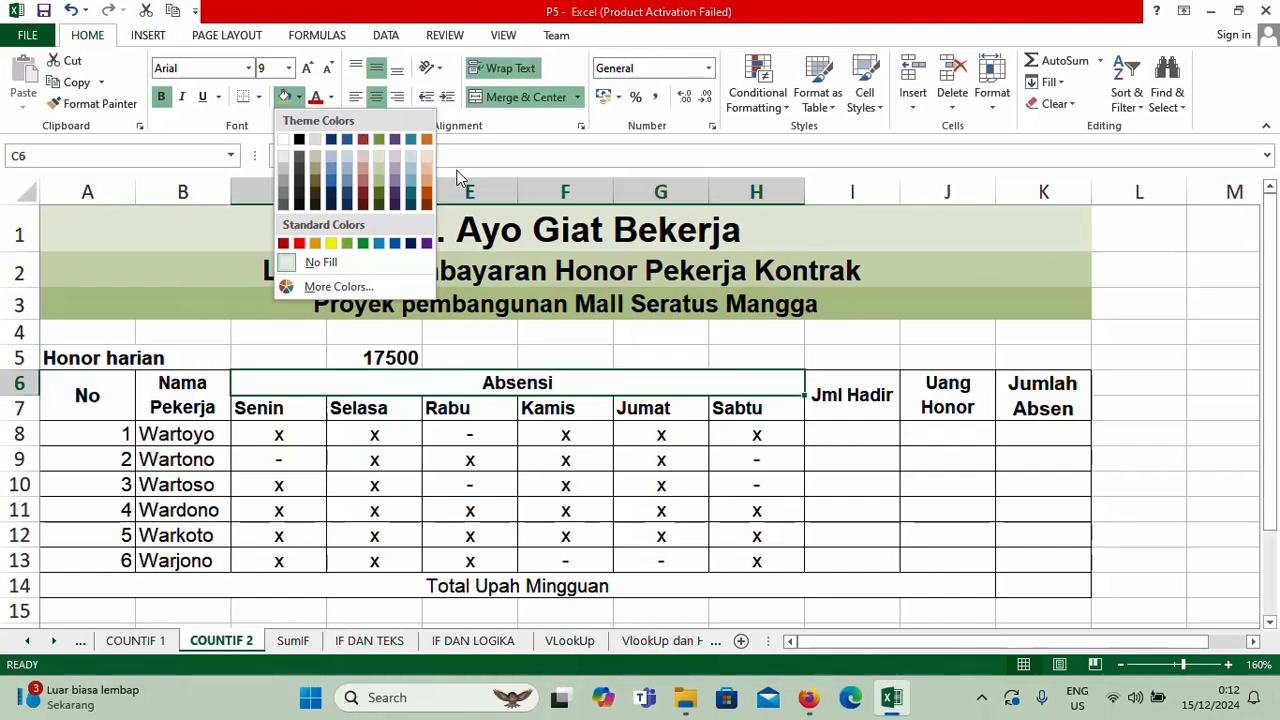
click(424, 168)
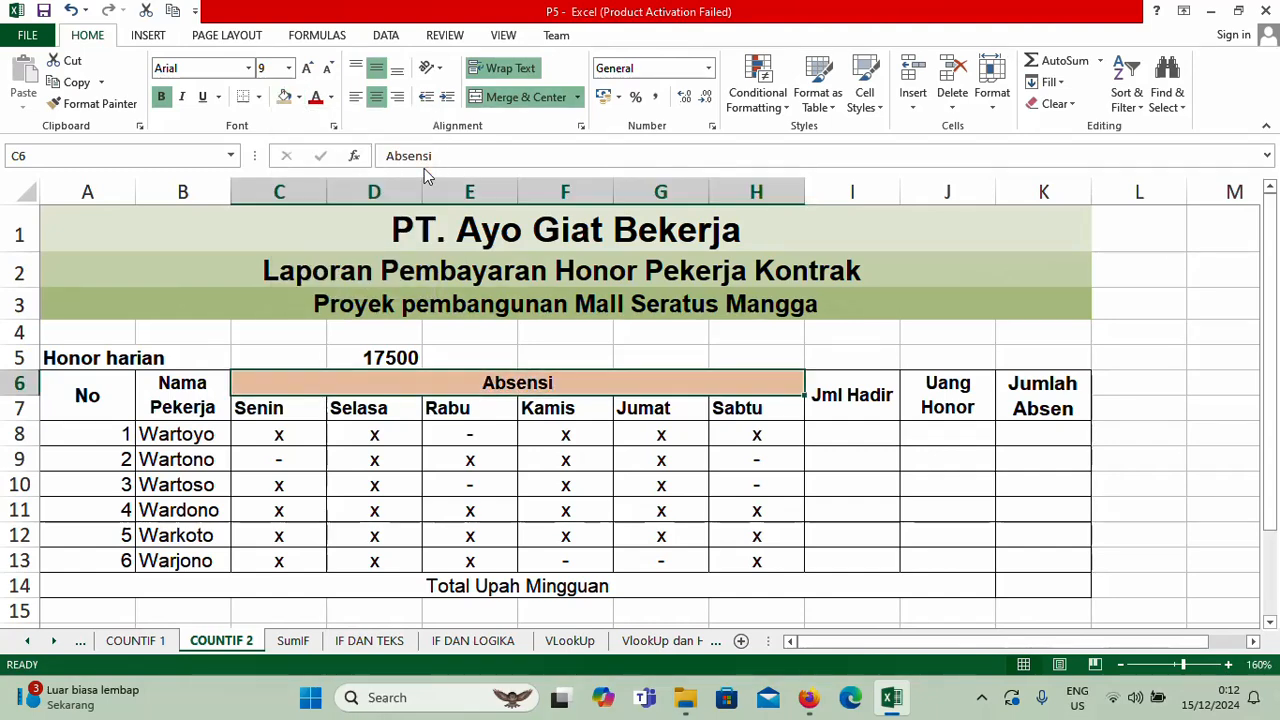
click(290, 409)
drag(416, 414, 757, 410)
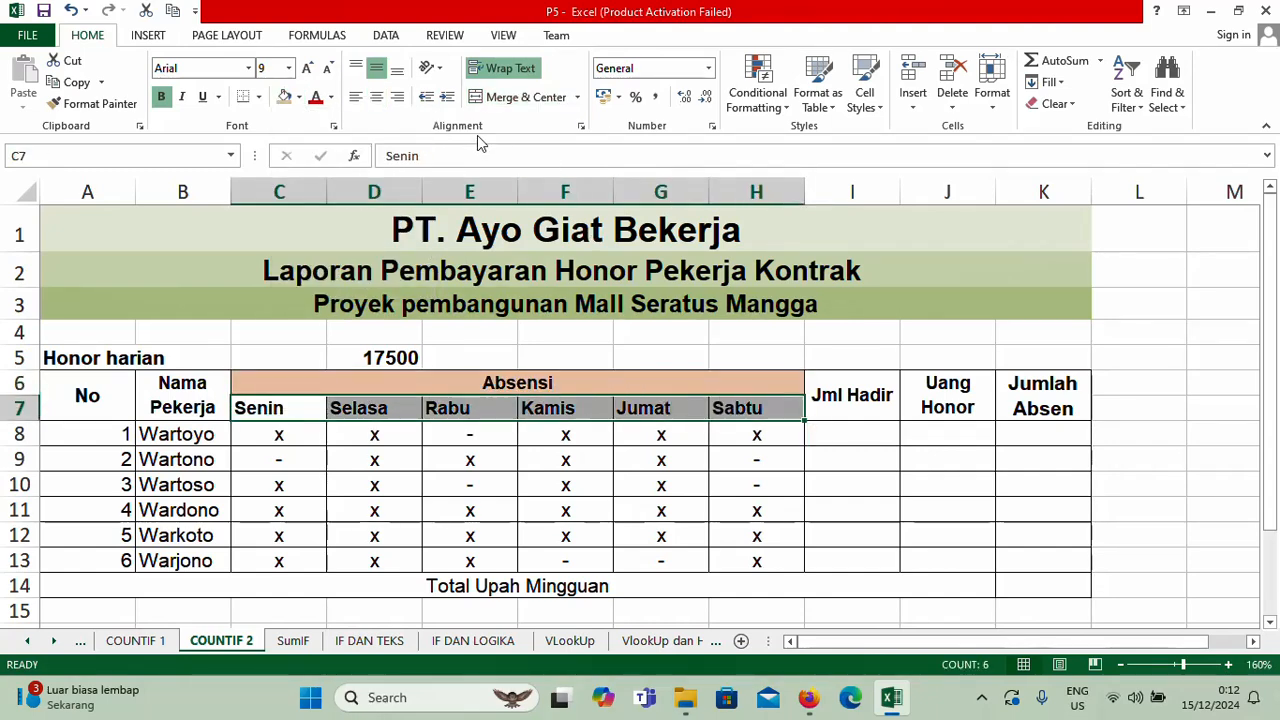
click(299, 97)
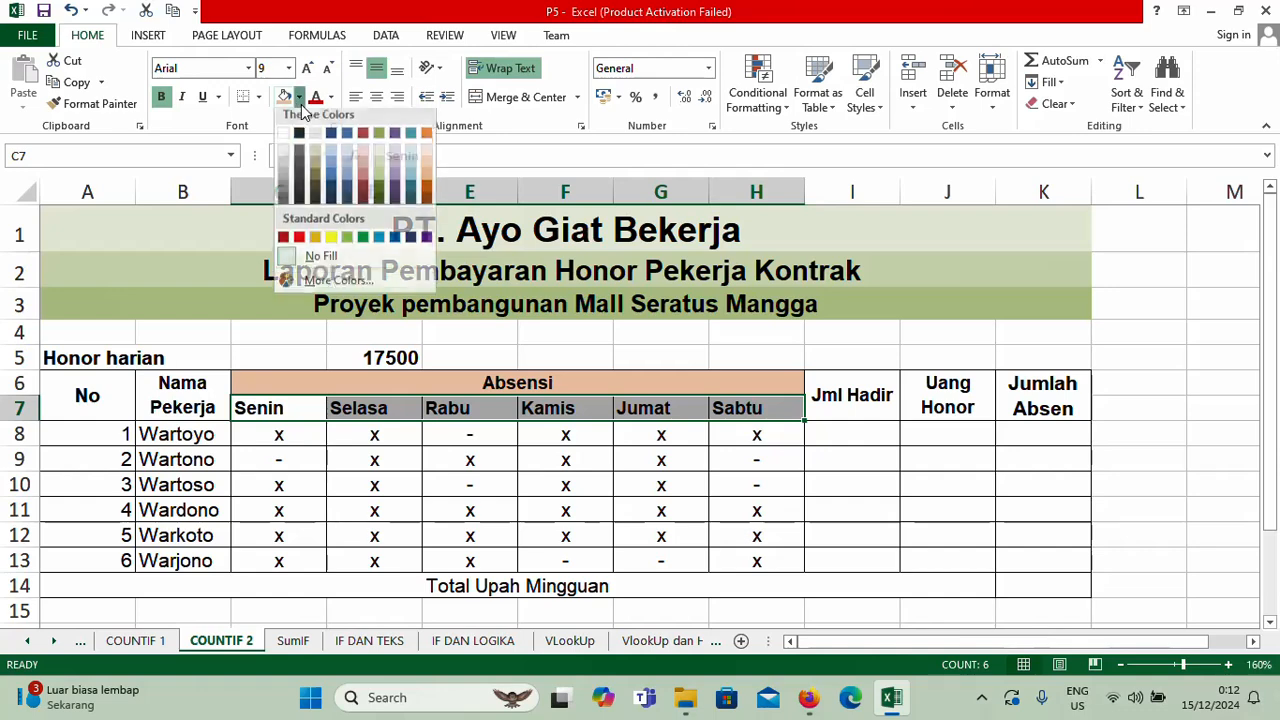
click(427, 188)
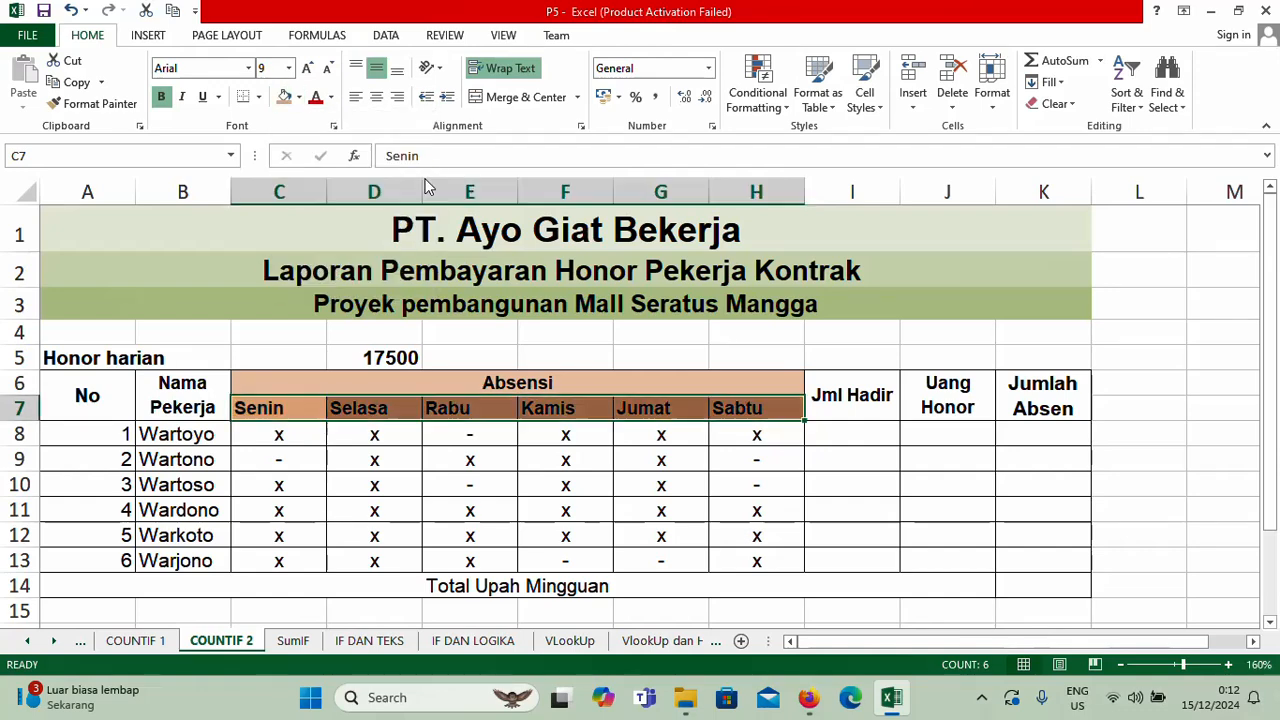
Step: Fill the Jml Hadir, Uang Honor and Jumlah Absen headers with the lightest orange tint
drag(872, 395, 1008, 397)
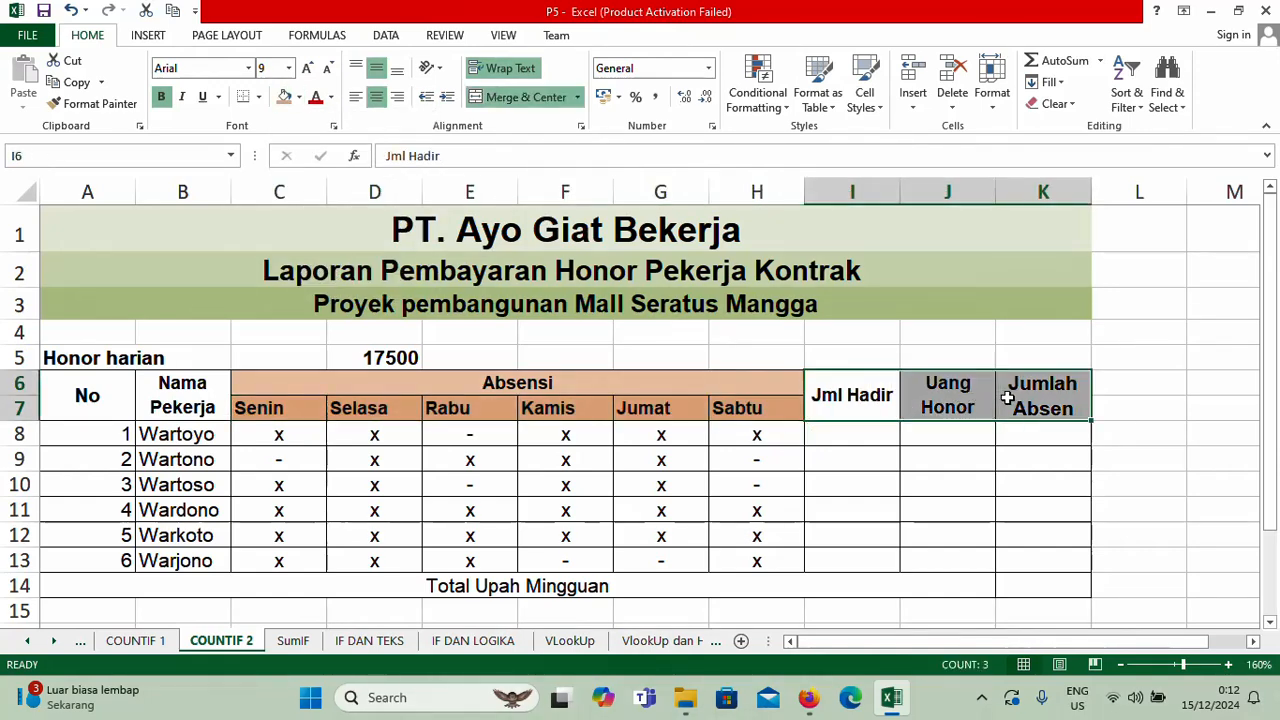
click(299, 98)
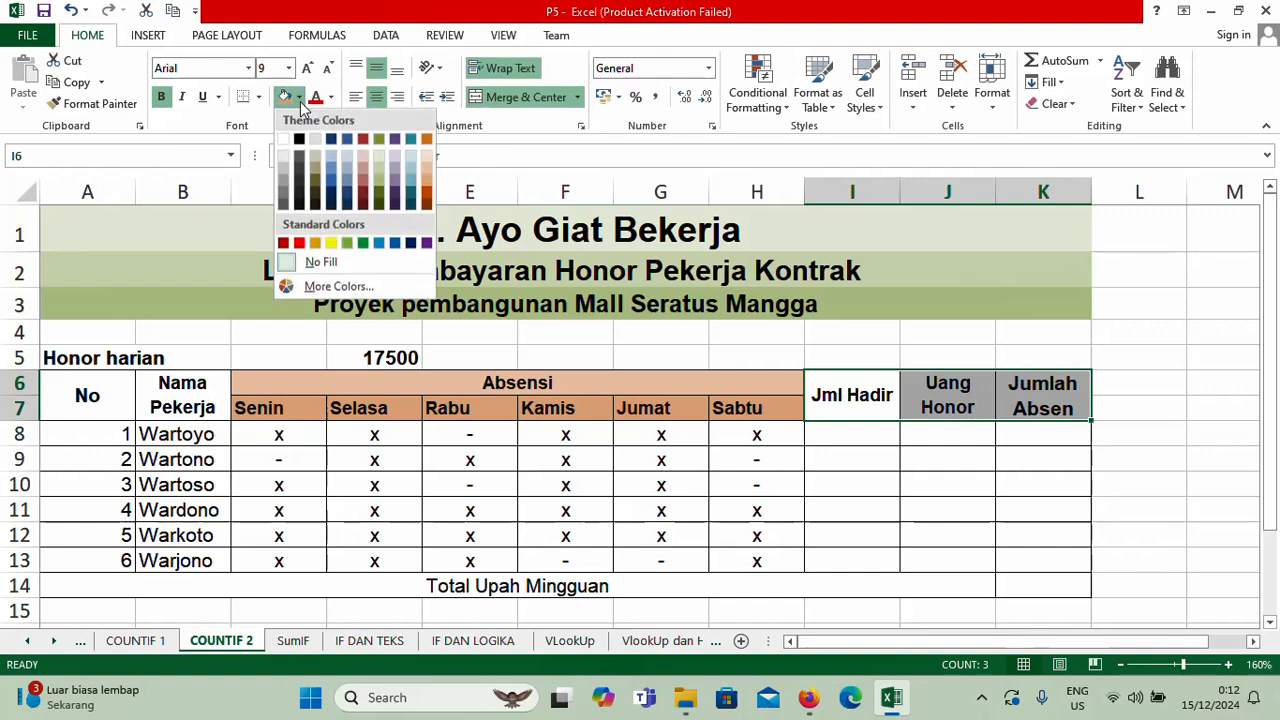
click(429, 159)
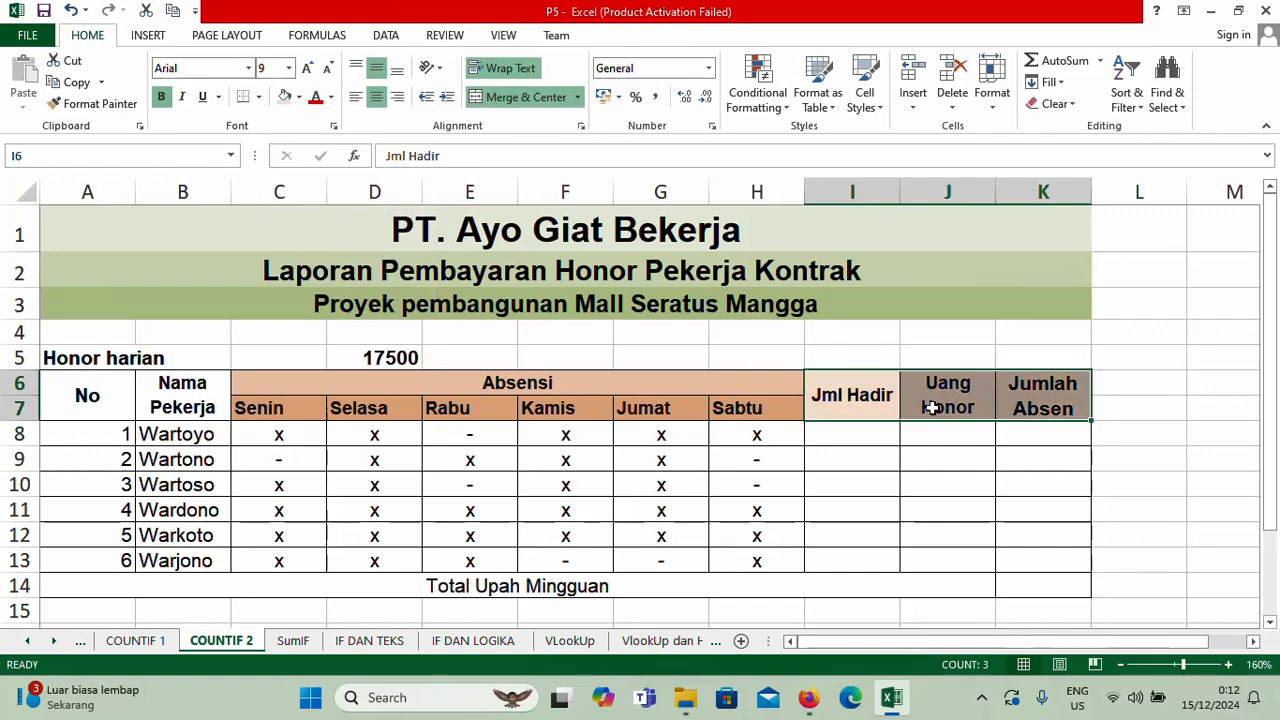
click(870, 453)
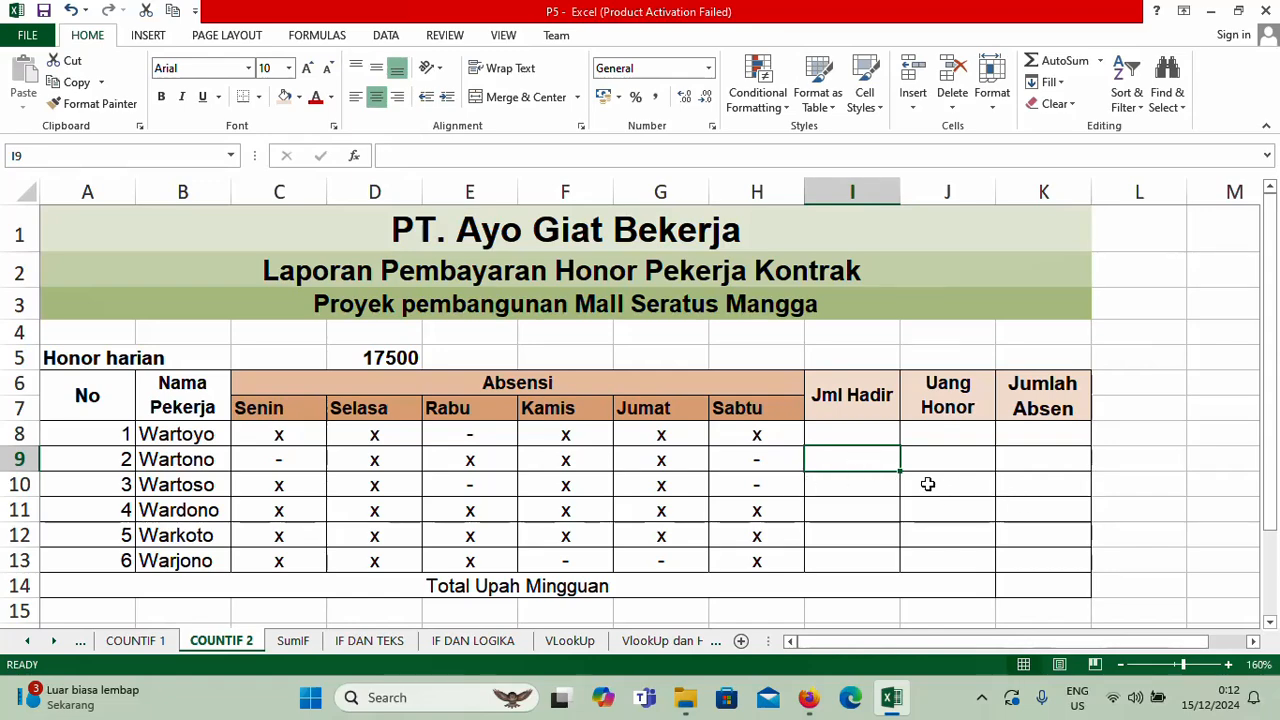
Step: Enter =COUNTIF(C8:H8;"X") in I8 to count the first worker's days present
ctrl+scroll(927, 480, up, 1)
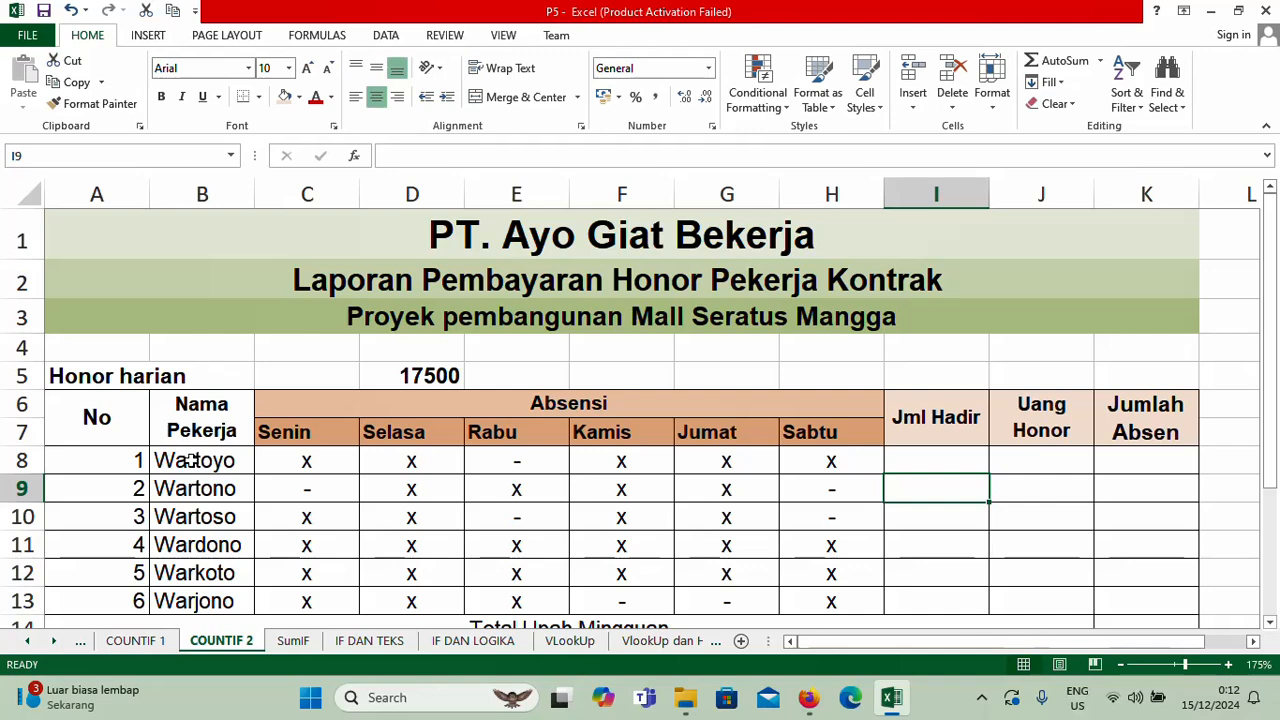
drag(296, 460, 816, 460)
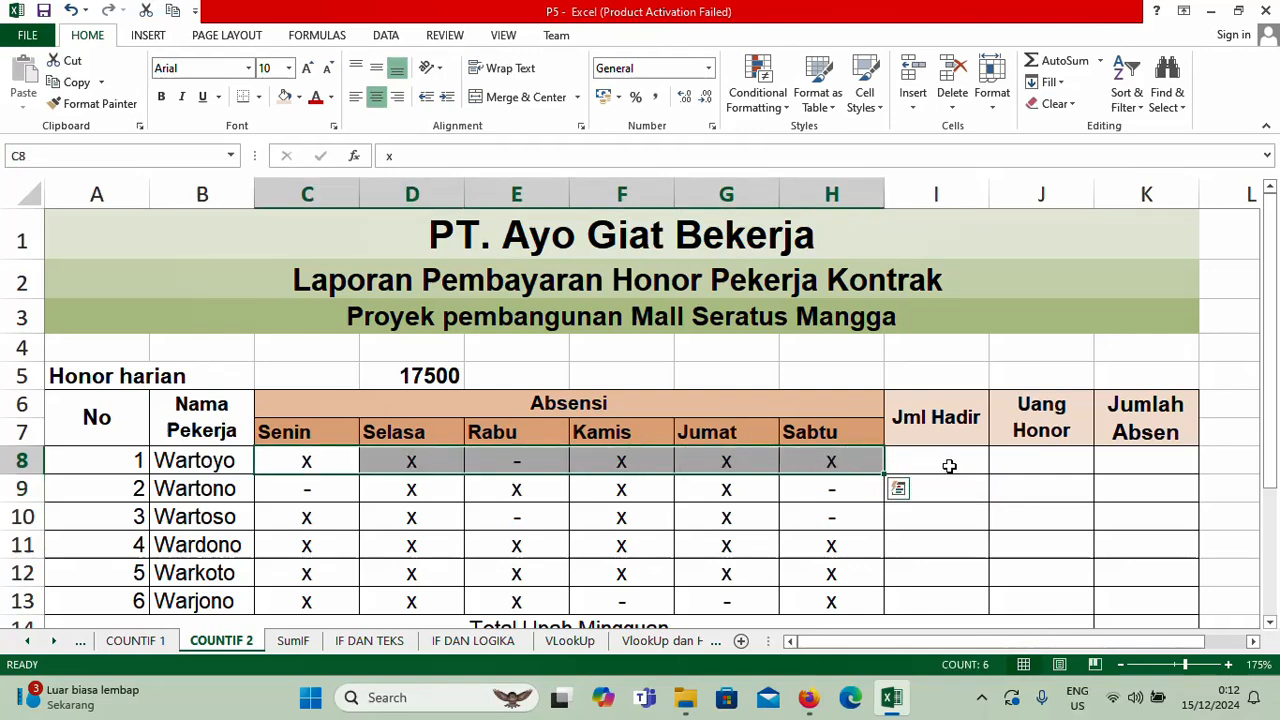
click(952, 466)
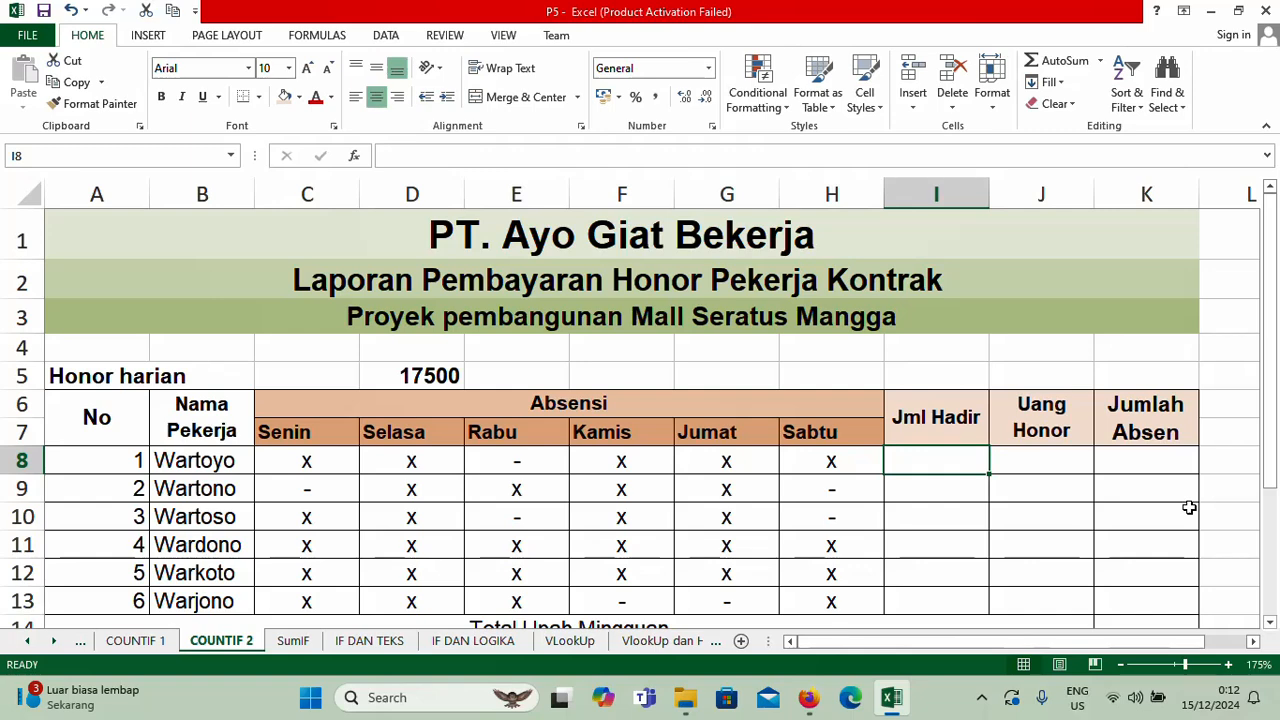
text(=co)
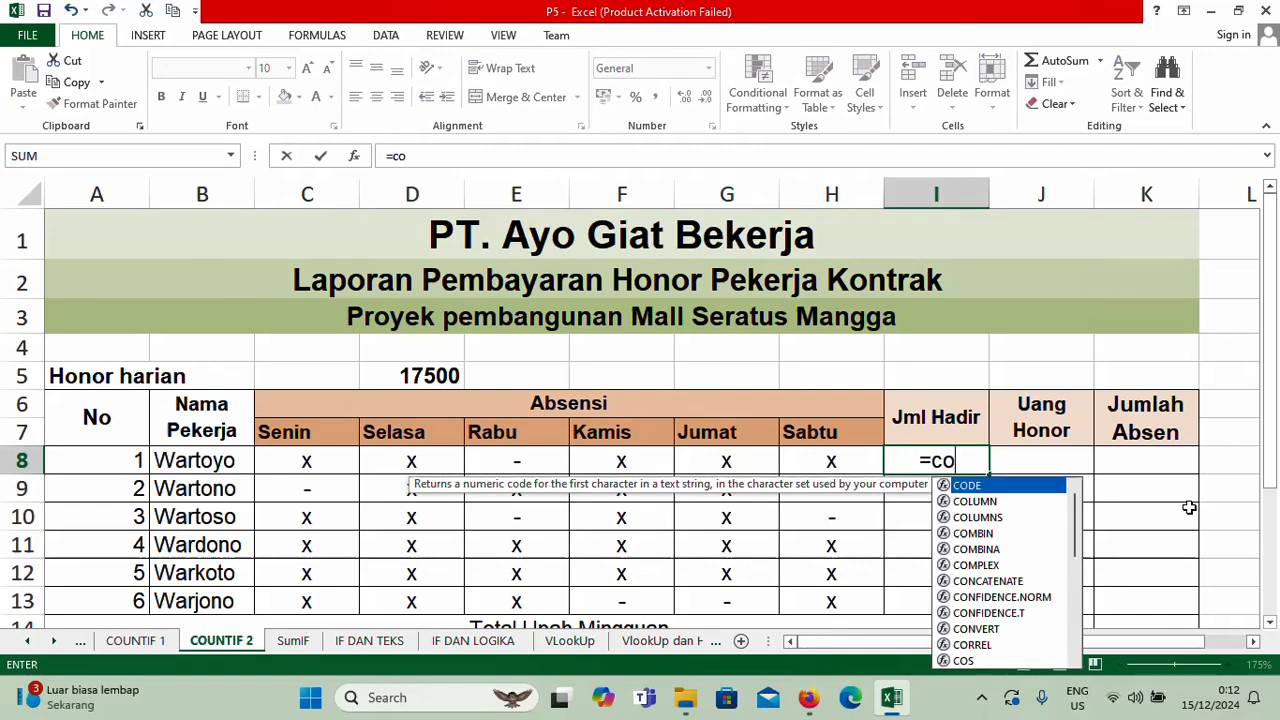
text(u)
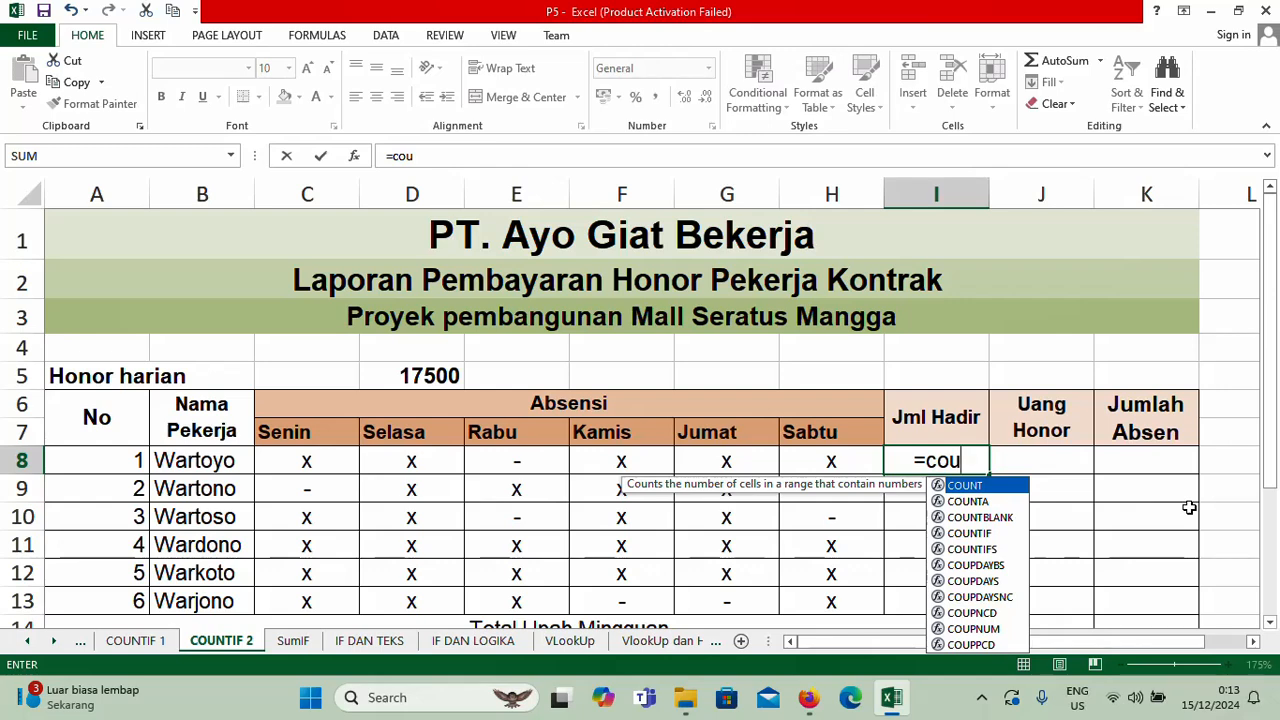
key(Down)
key(Down)
key(Down)
key(Tab)
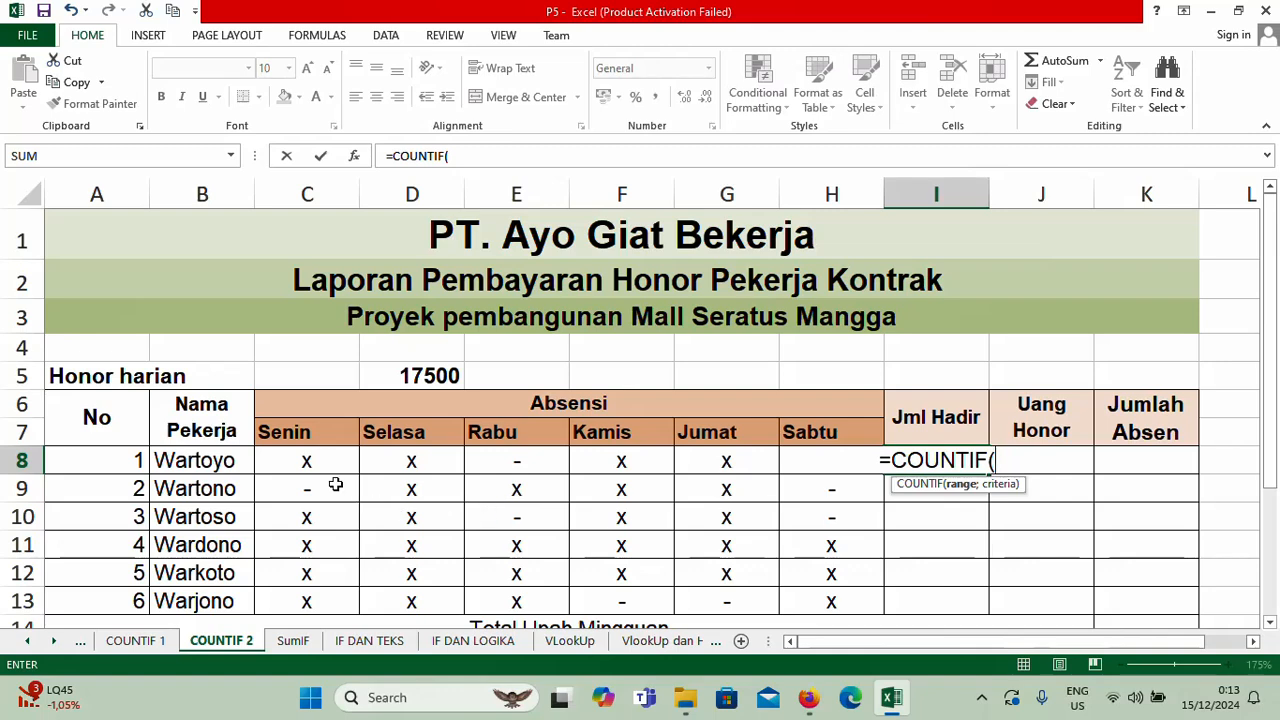
drag(306, 460, 805, 465)
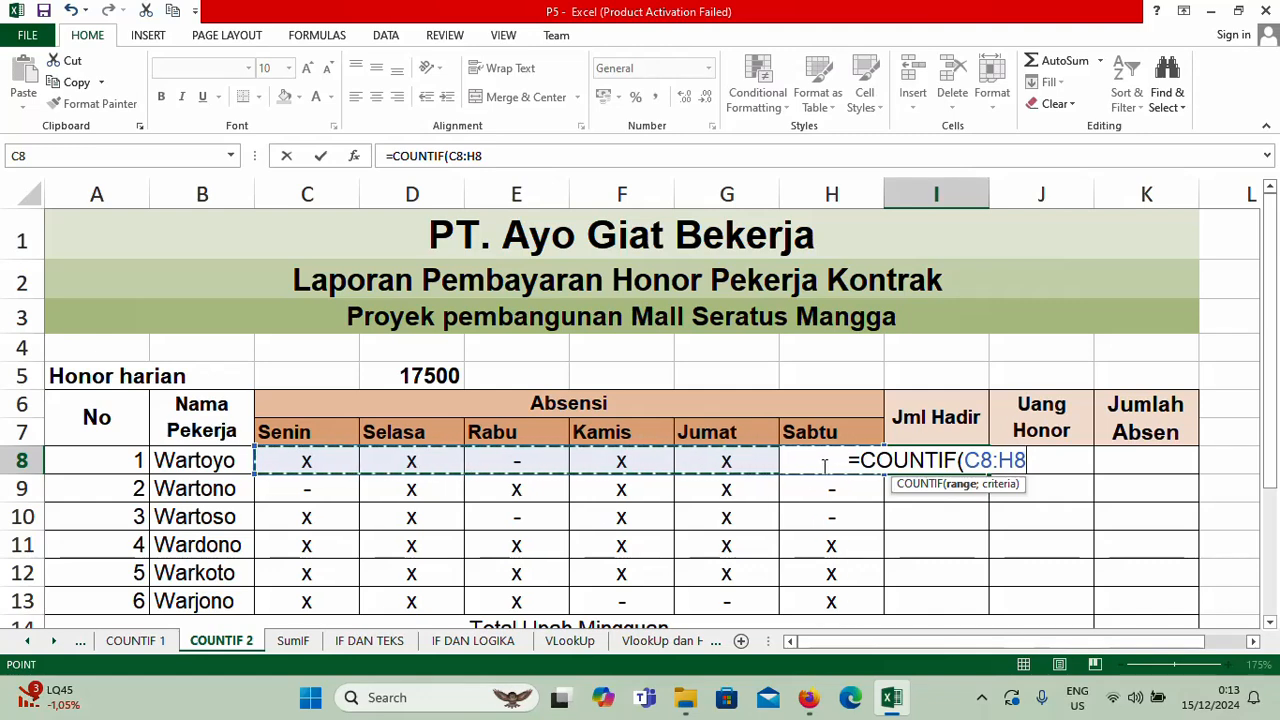
text(;)
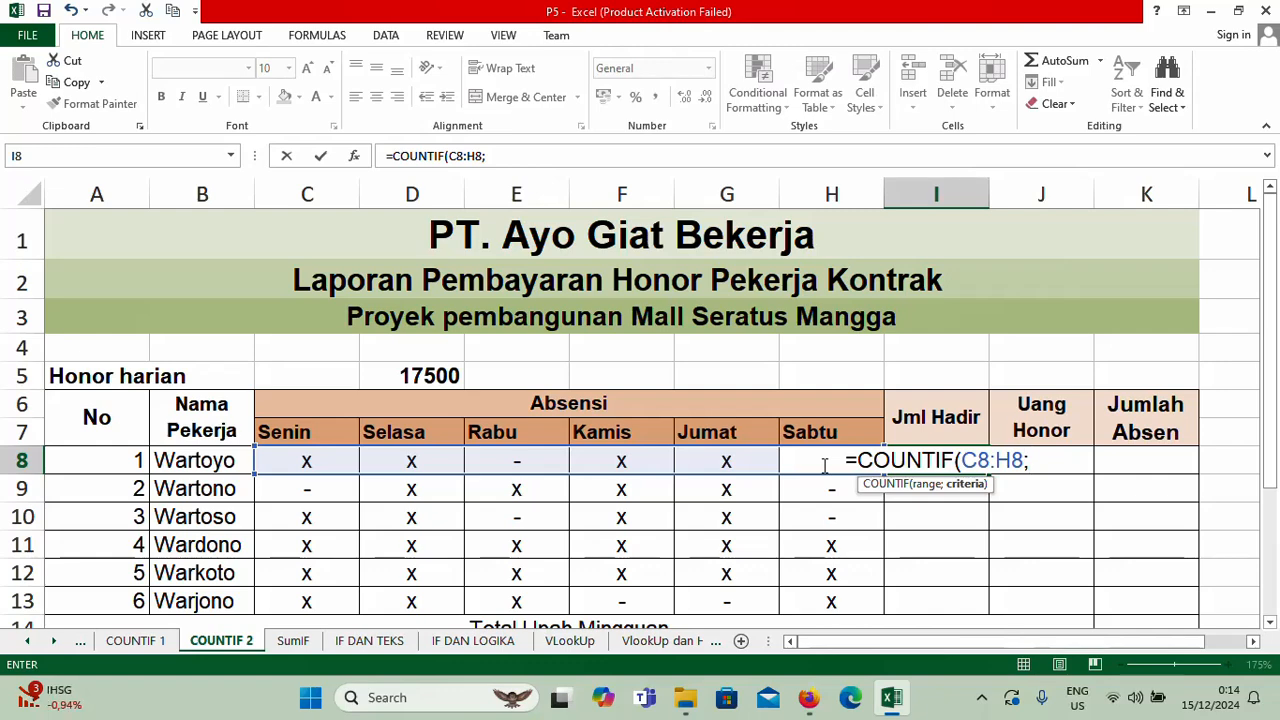
text(")
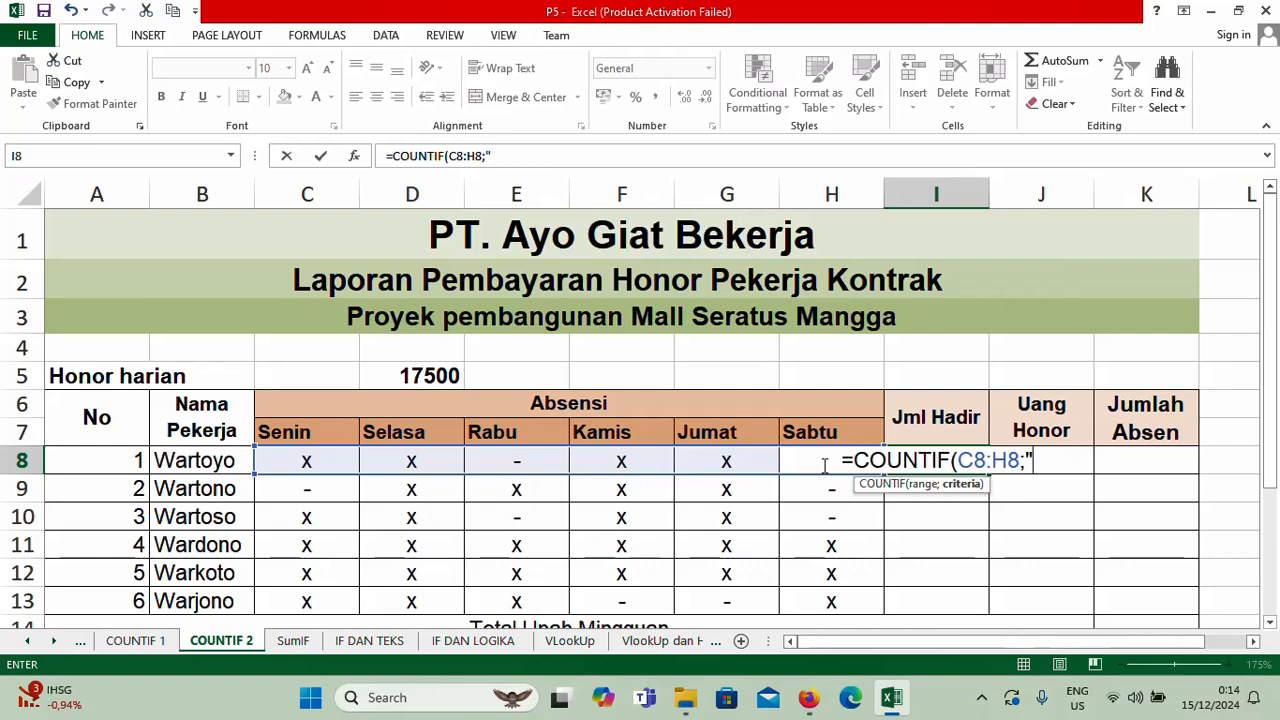
text(X"))
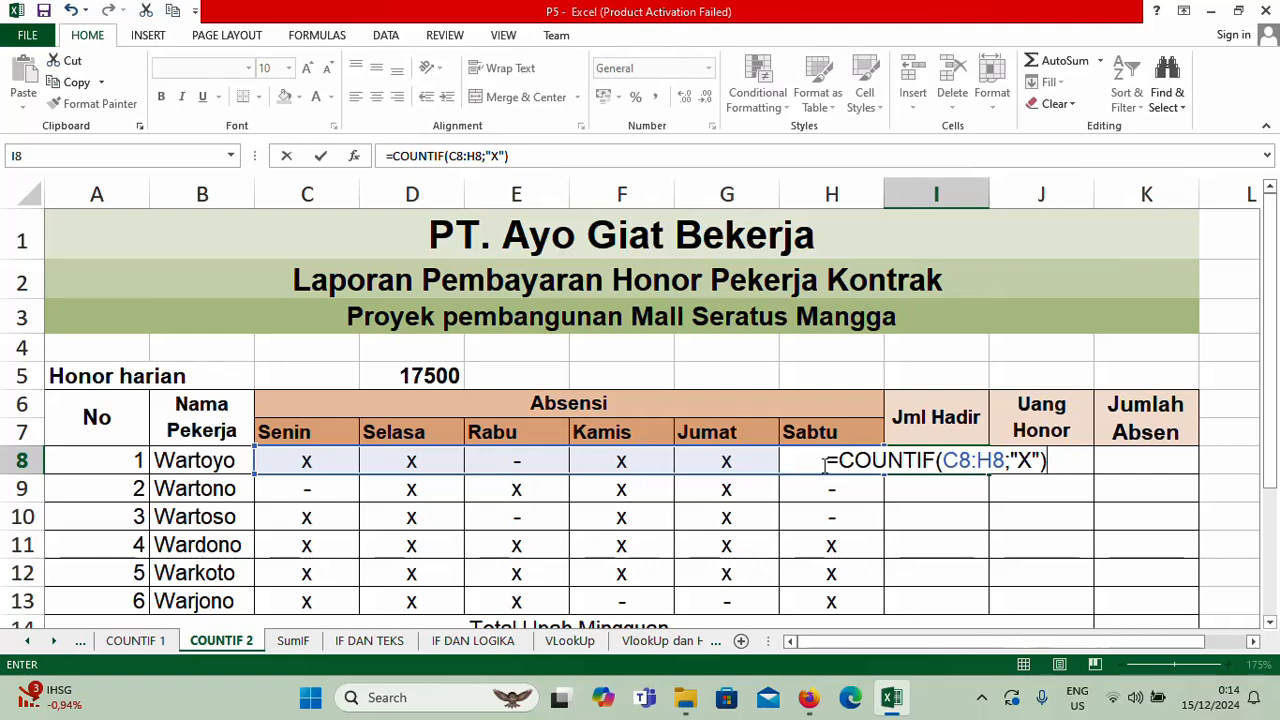
key(Return)
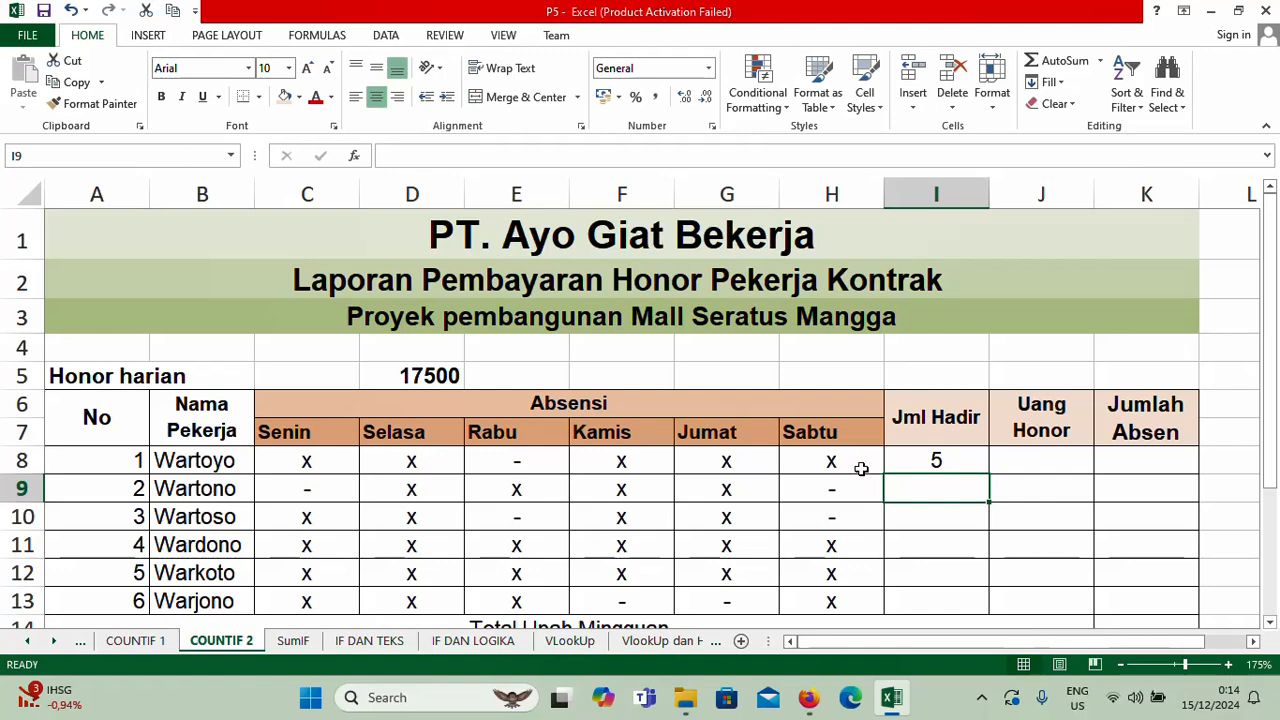
click(929, 461)
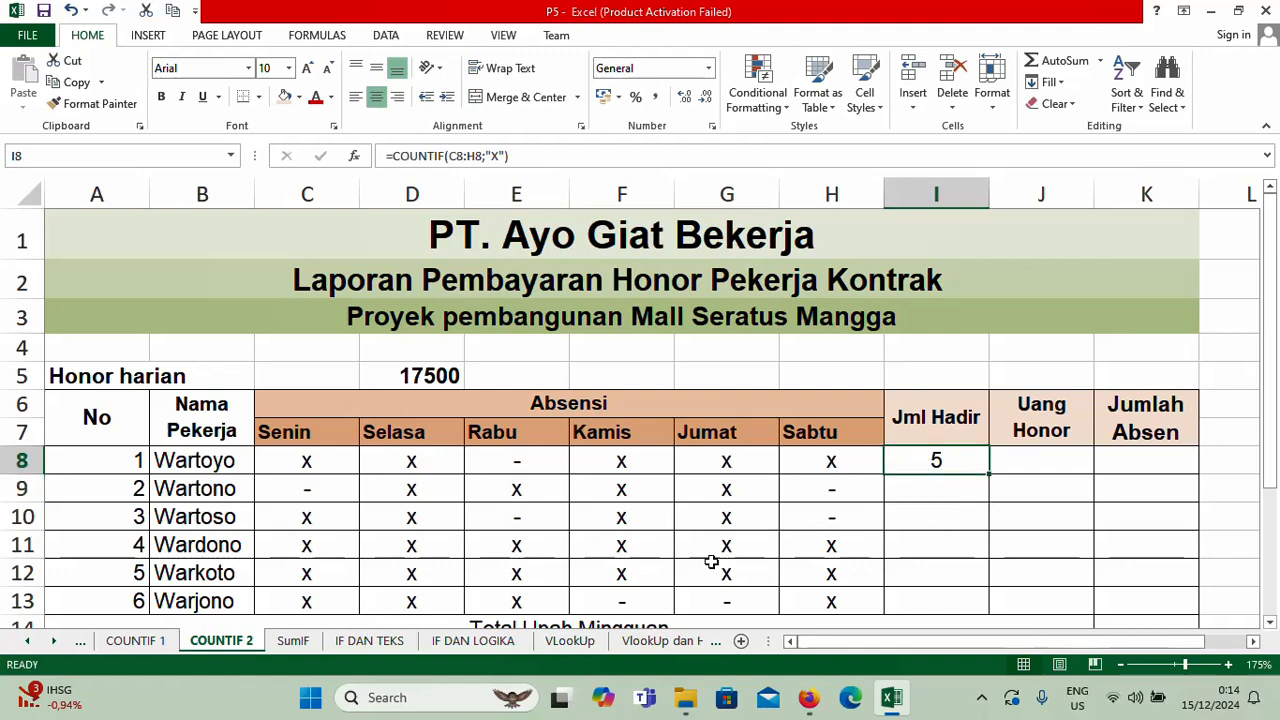
Step: Enter =COUNTIF(C9:H9;"X") in I9 to count the second worker's days present
click(942, 493)
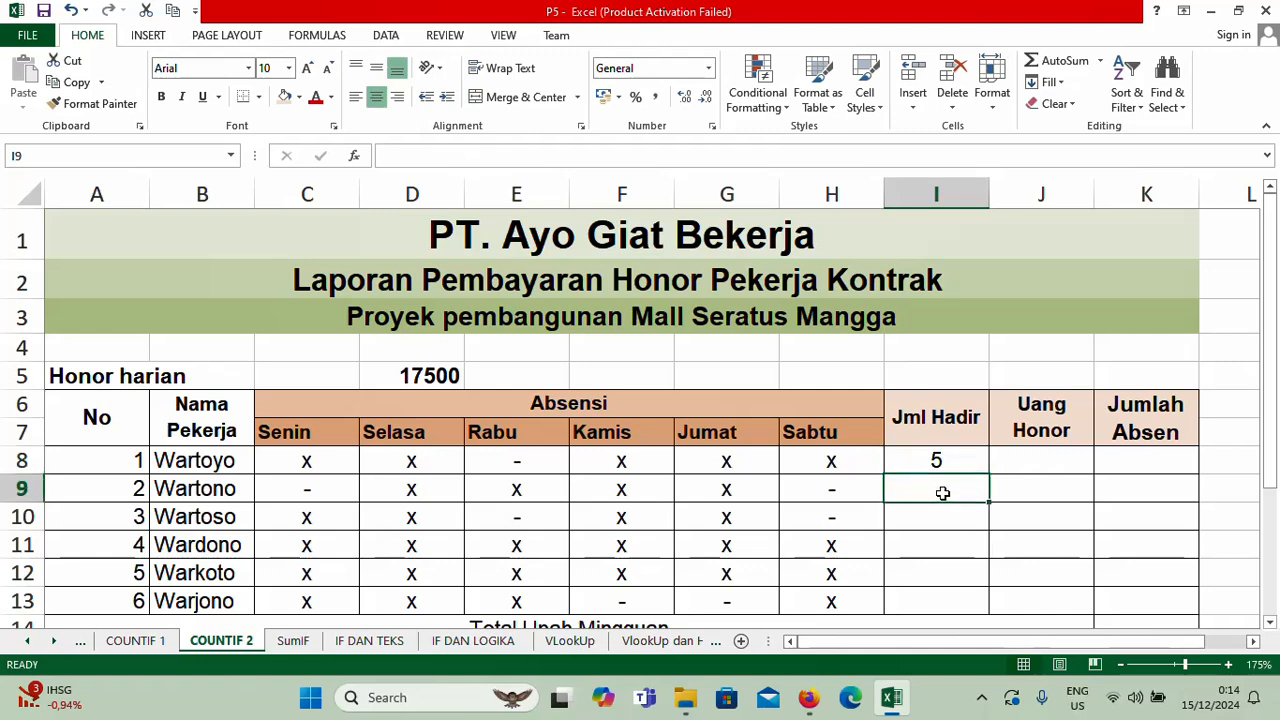
text(=cout)
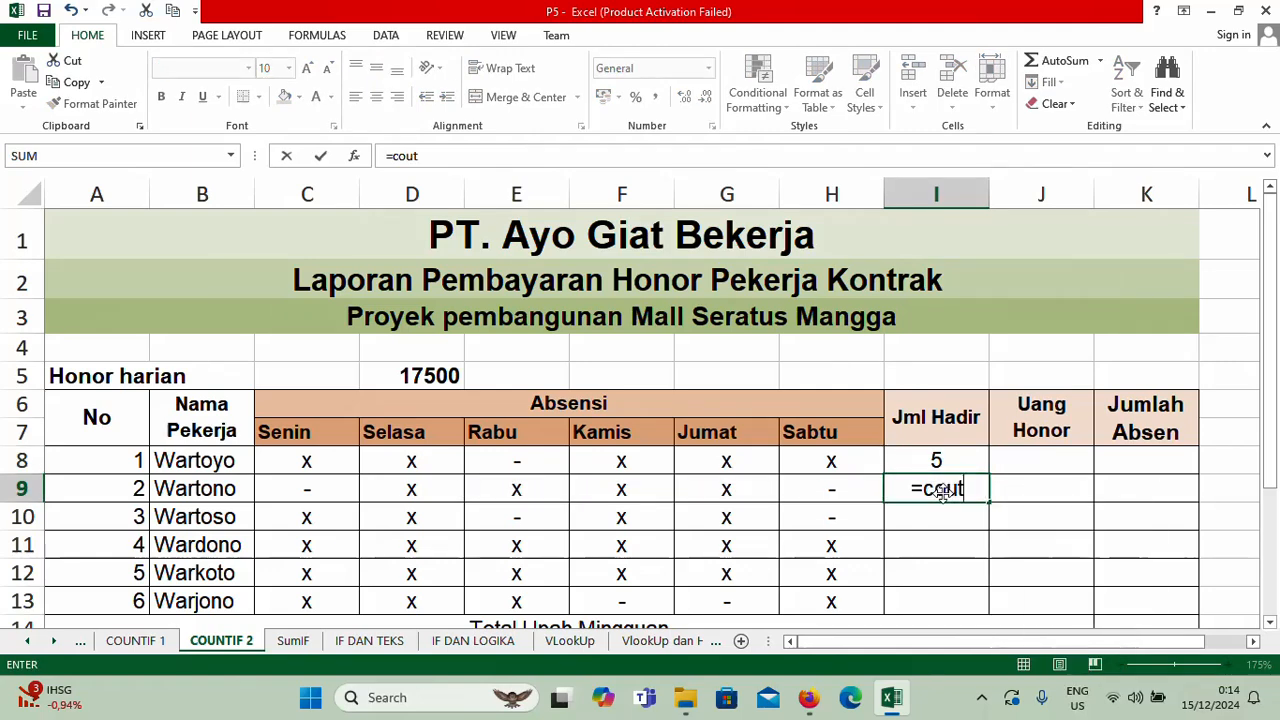
key(BackSpace)
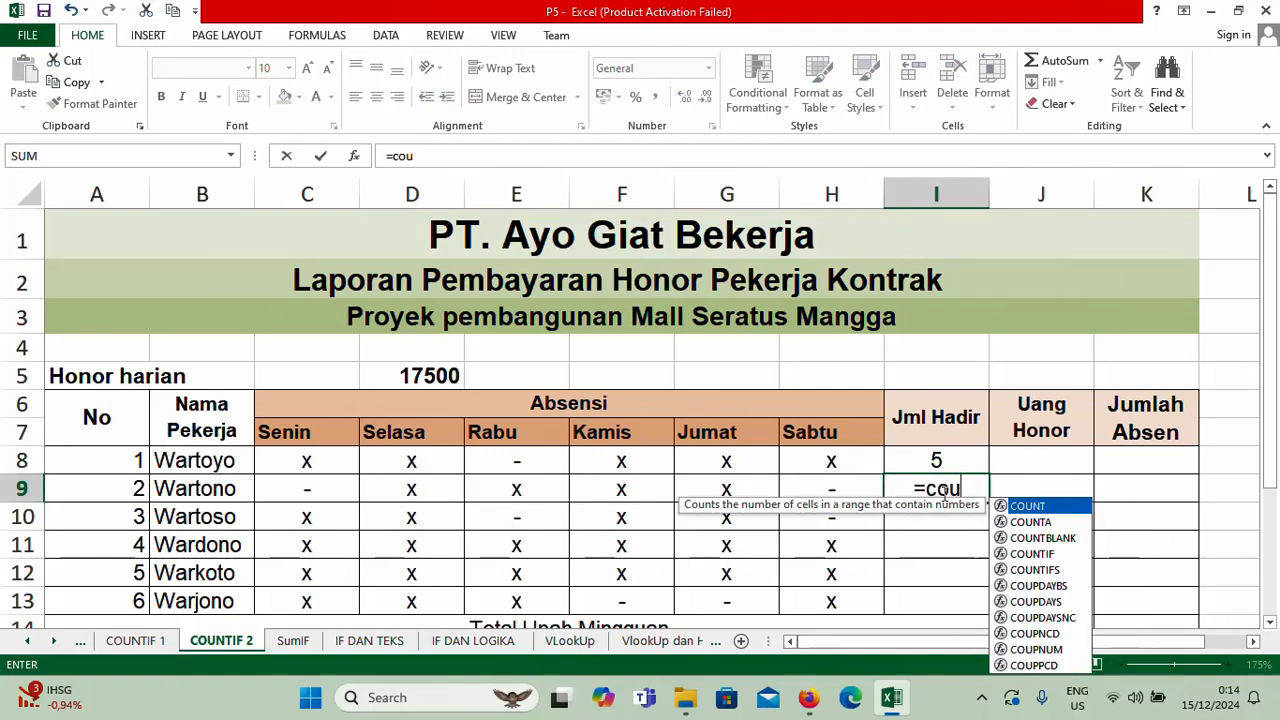
text(ntif)
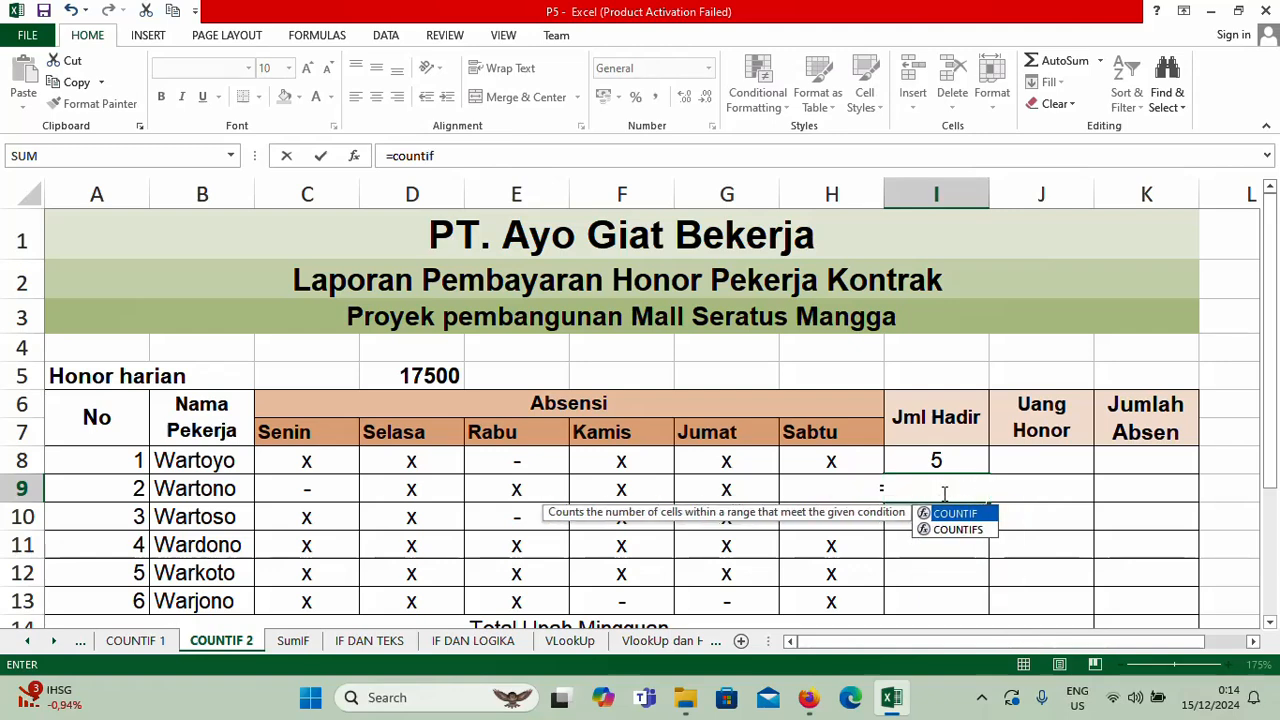
key(Tab)
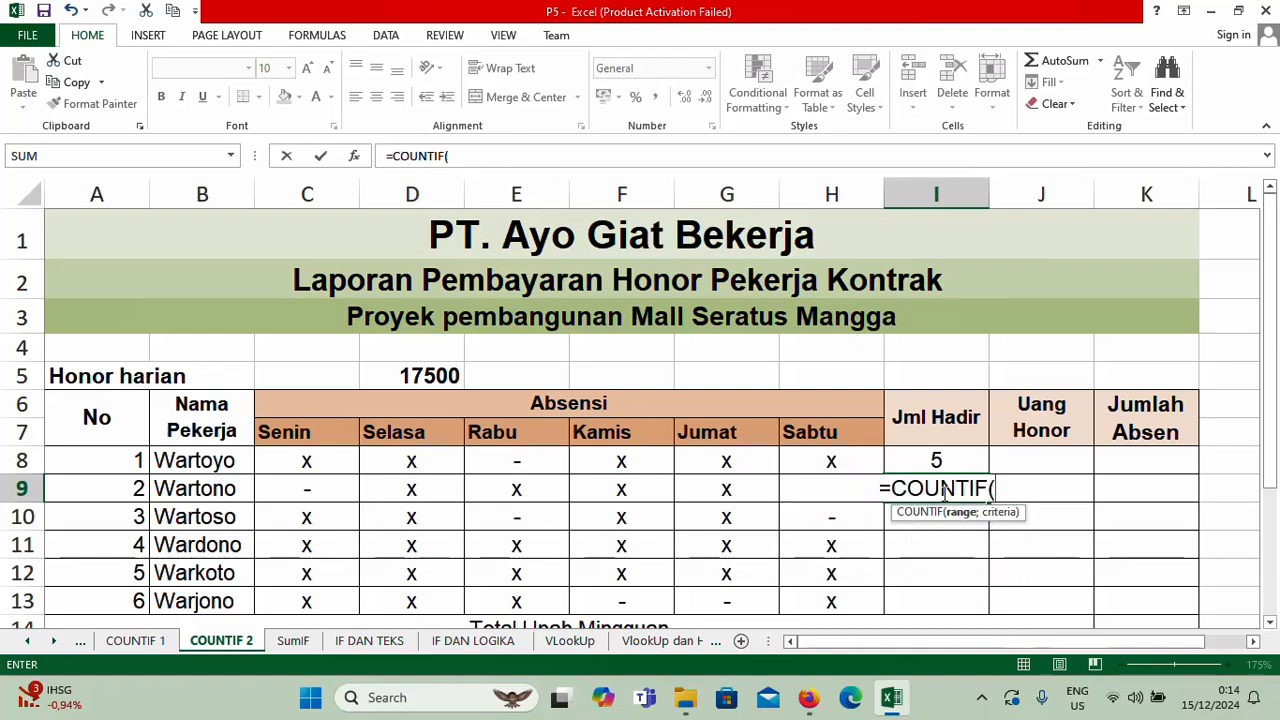
drag(298, 497, 820, 493)
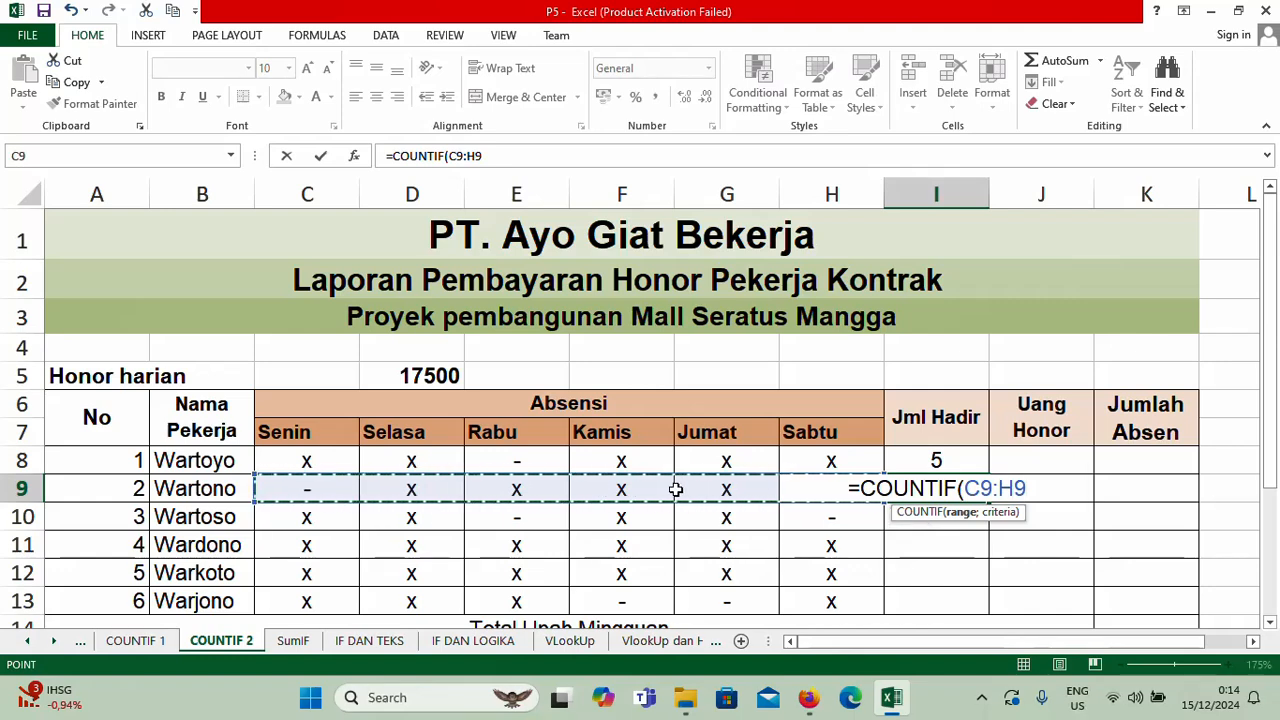
text(;)
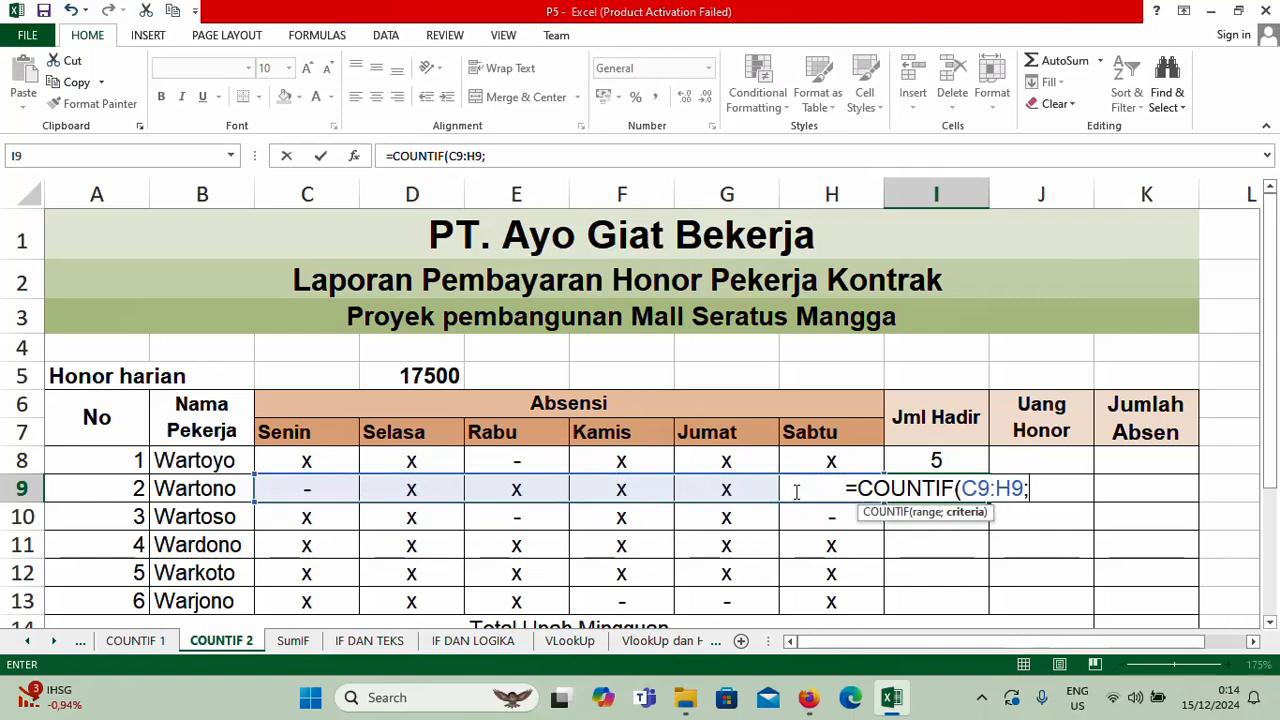
text("X")
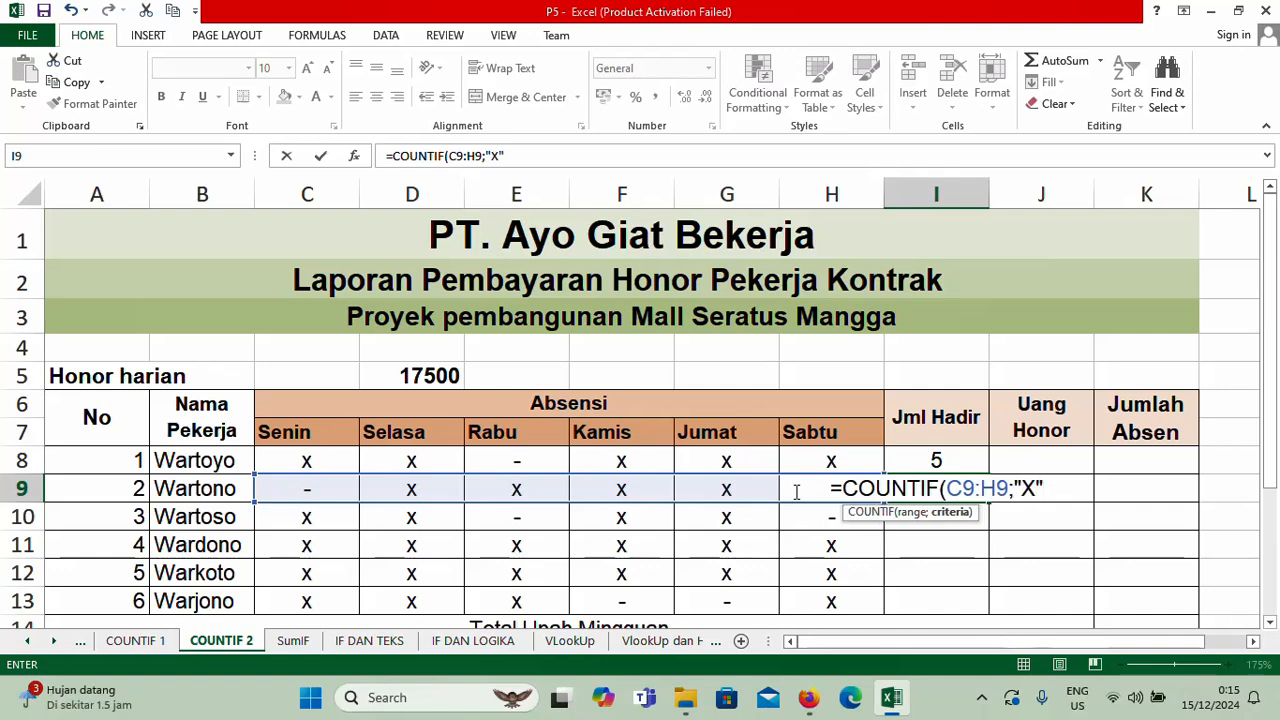
text())
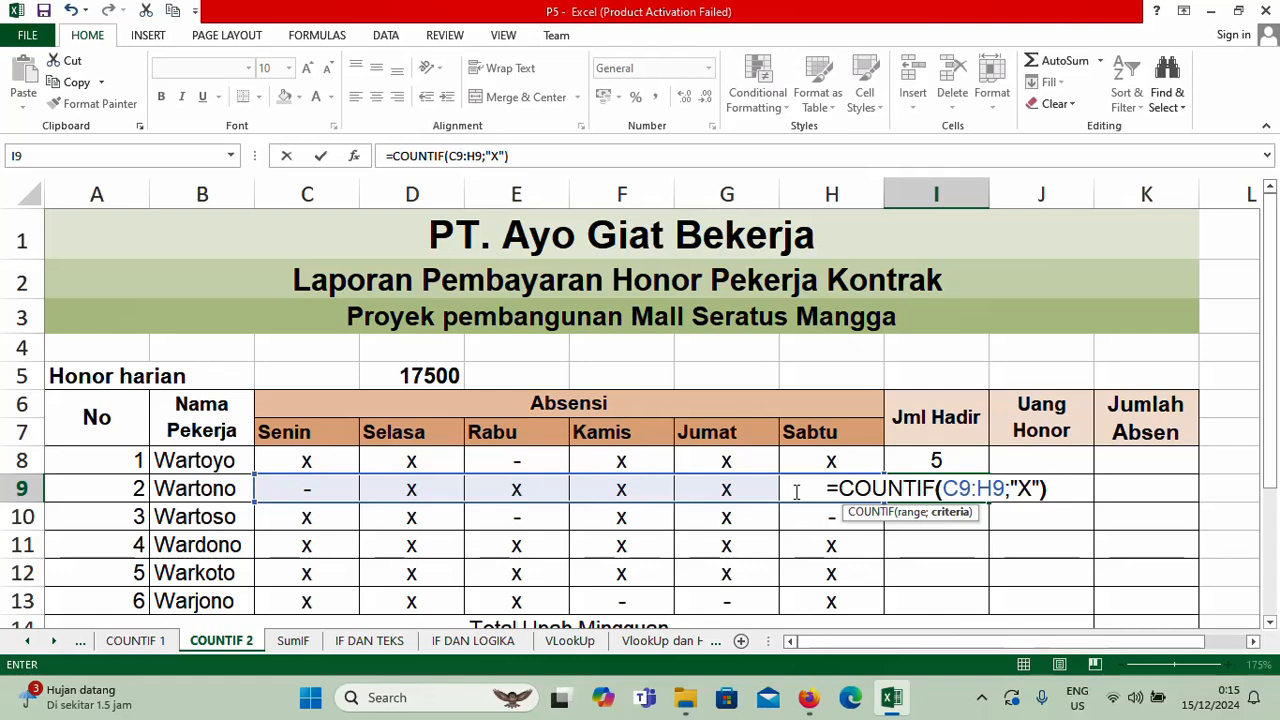
key(Return)
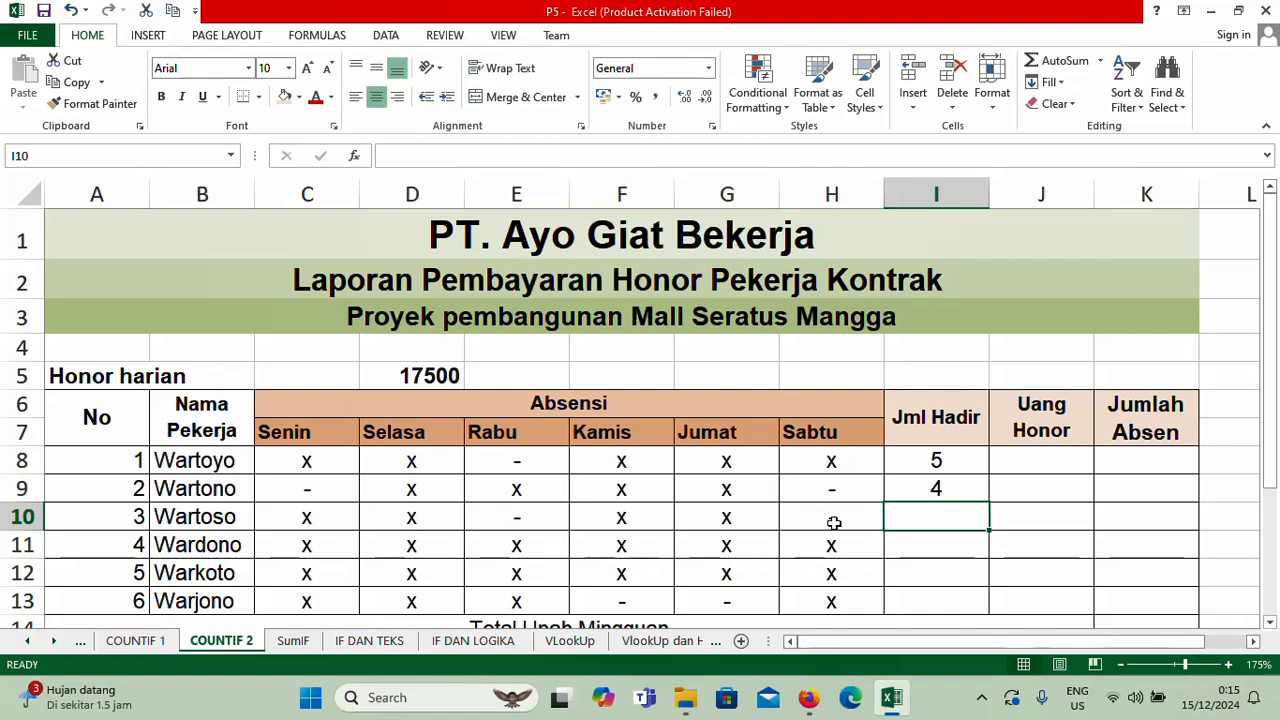
Step: Copy the COUNTIF formula from I9 down to I13 for the remaining workers
click(937, 487)
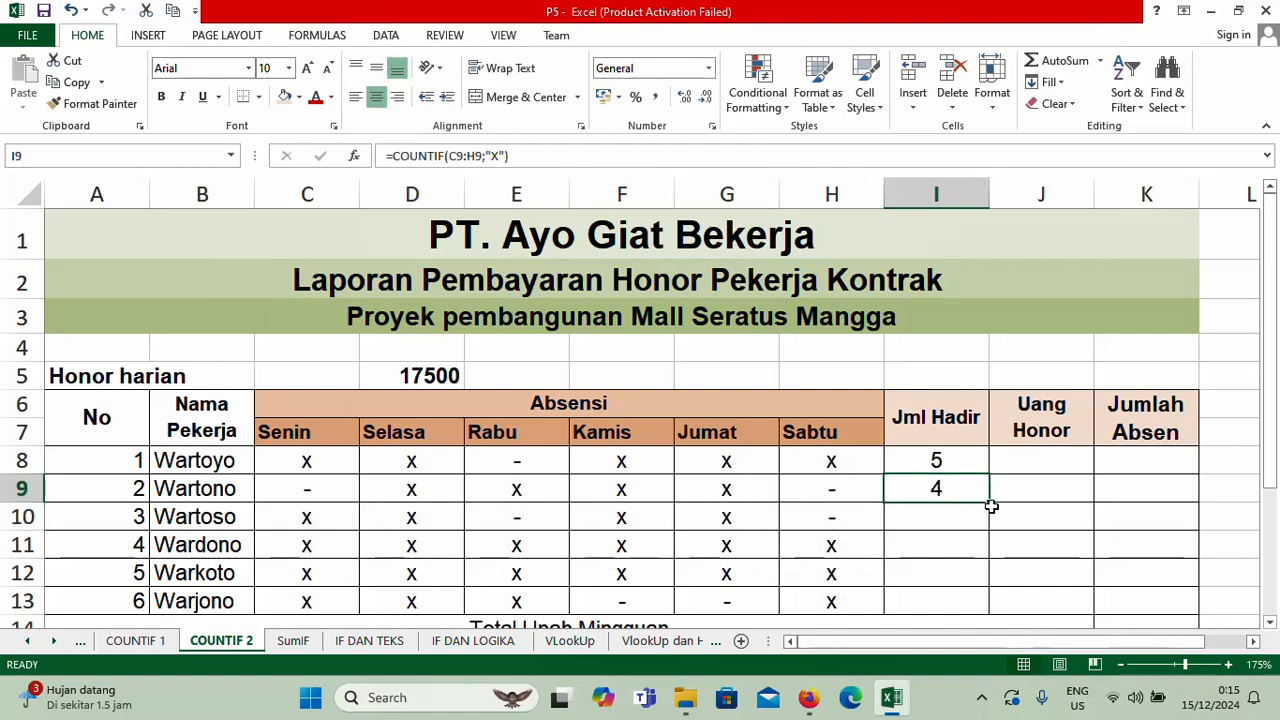
drag(990, 503, 1011, 620)
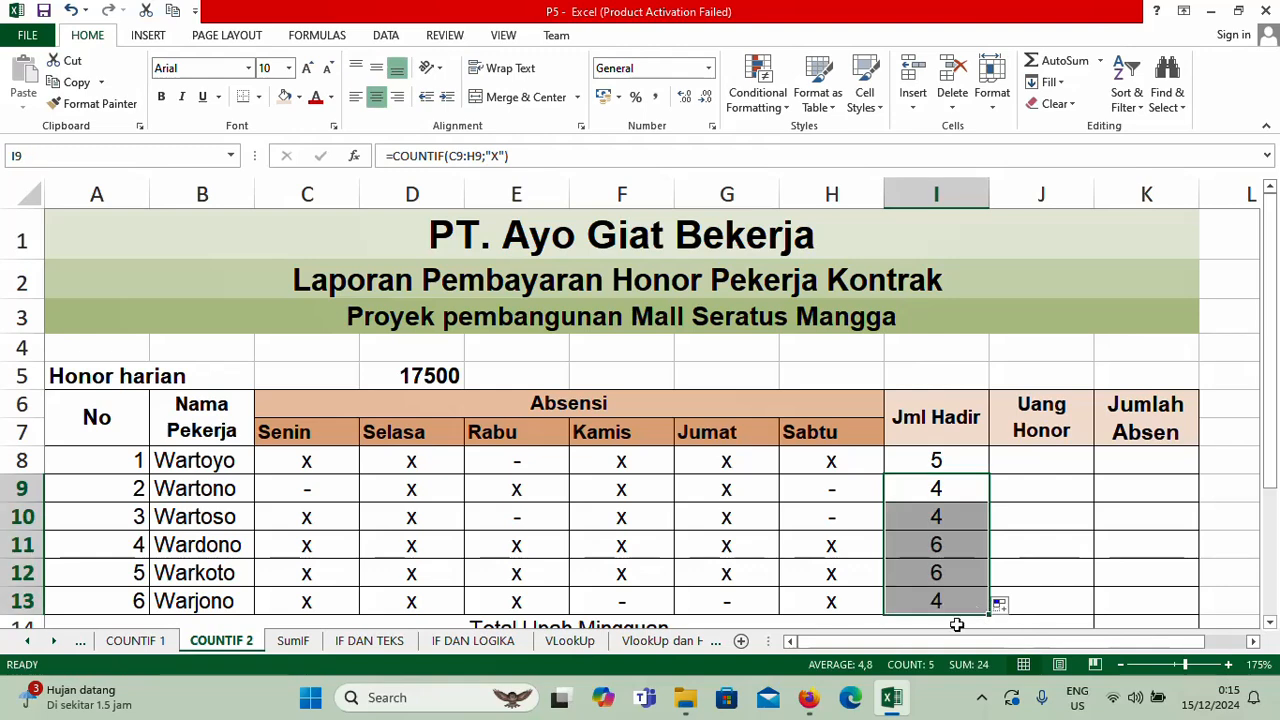
click(1028, 457)
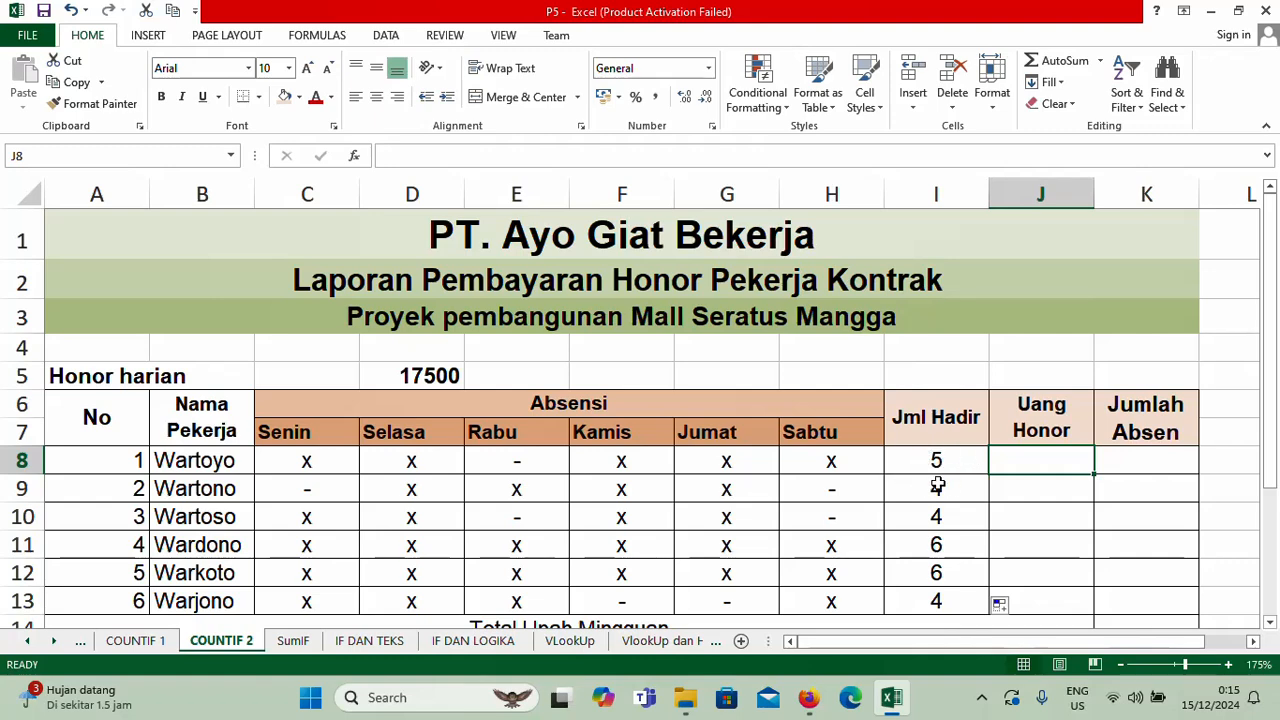
Step: Enter =I8*$D$5 in J8 to calculate the first worker's honorarium and copy the formula down to J13
click(425, 376)
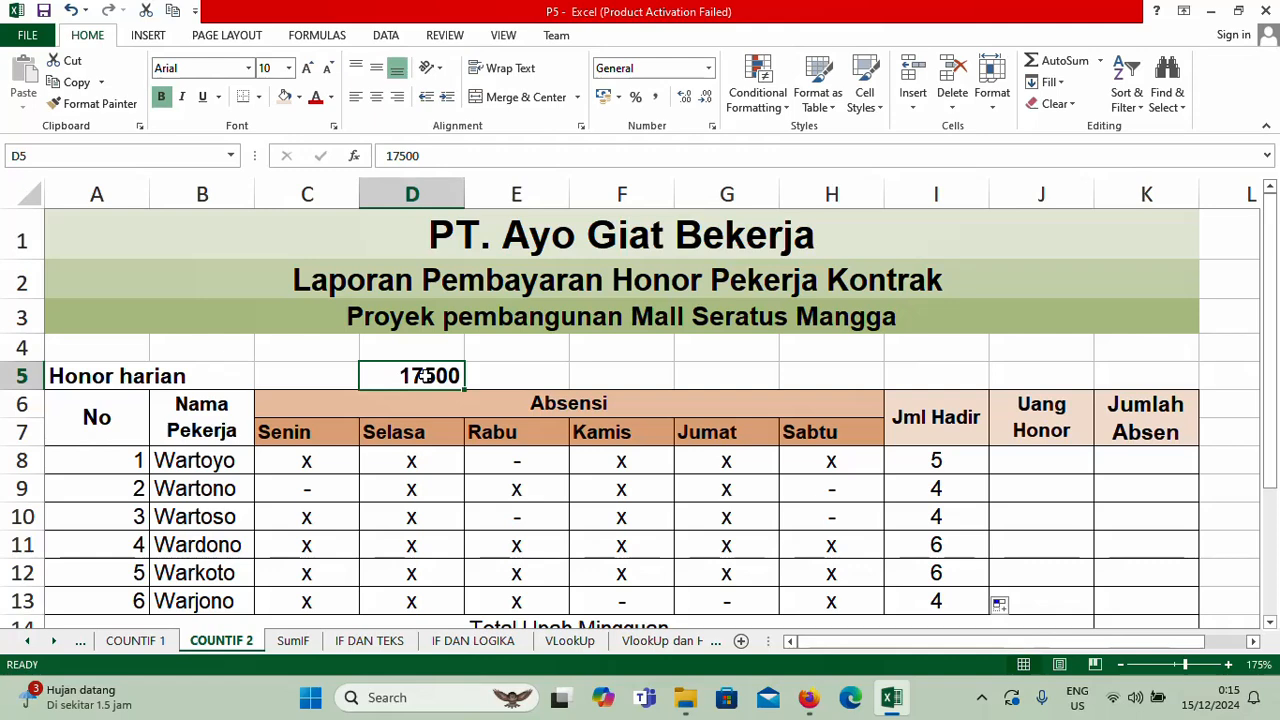
click(1022, 459)
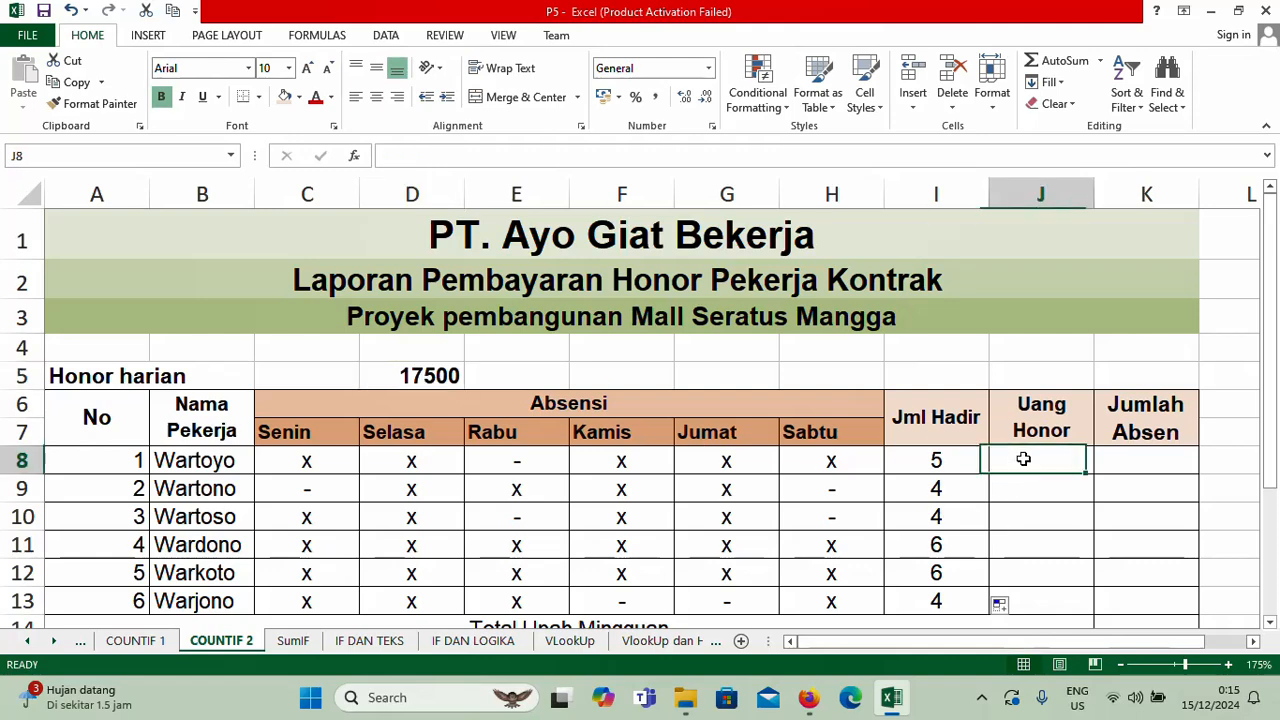
text(=)
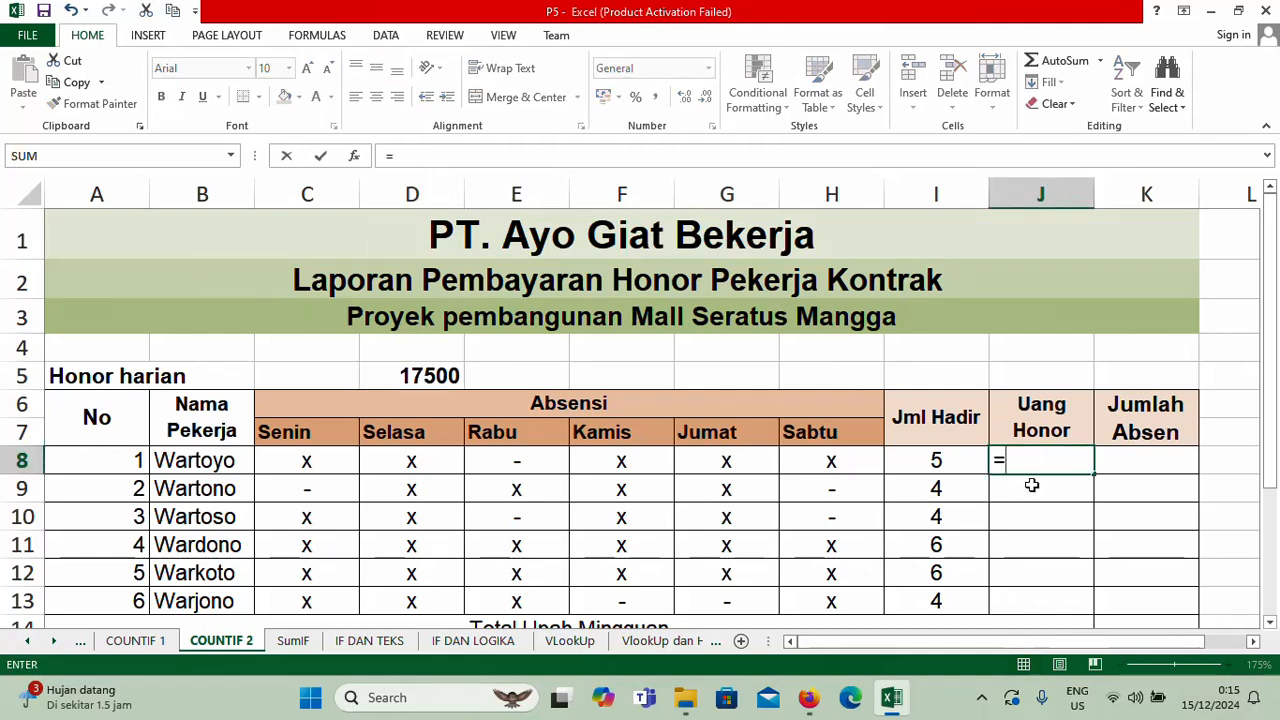
click(937, 459)
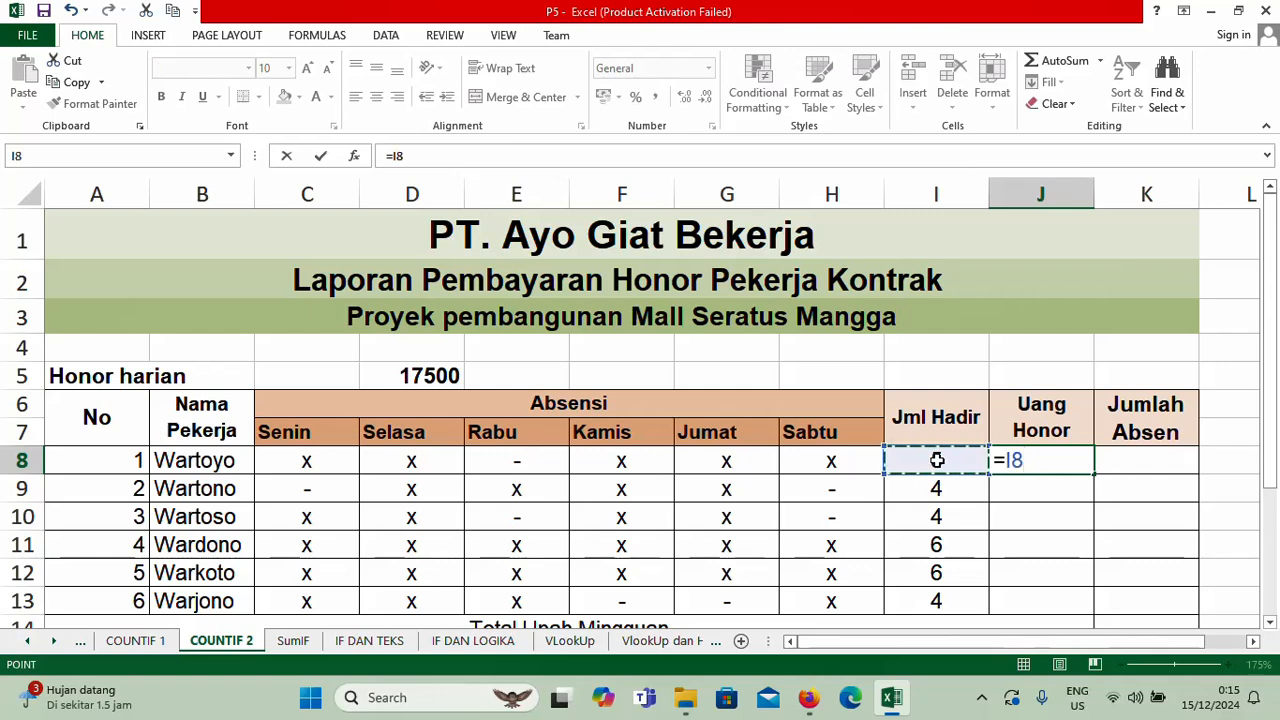
text(*)
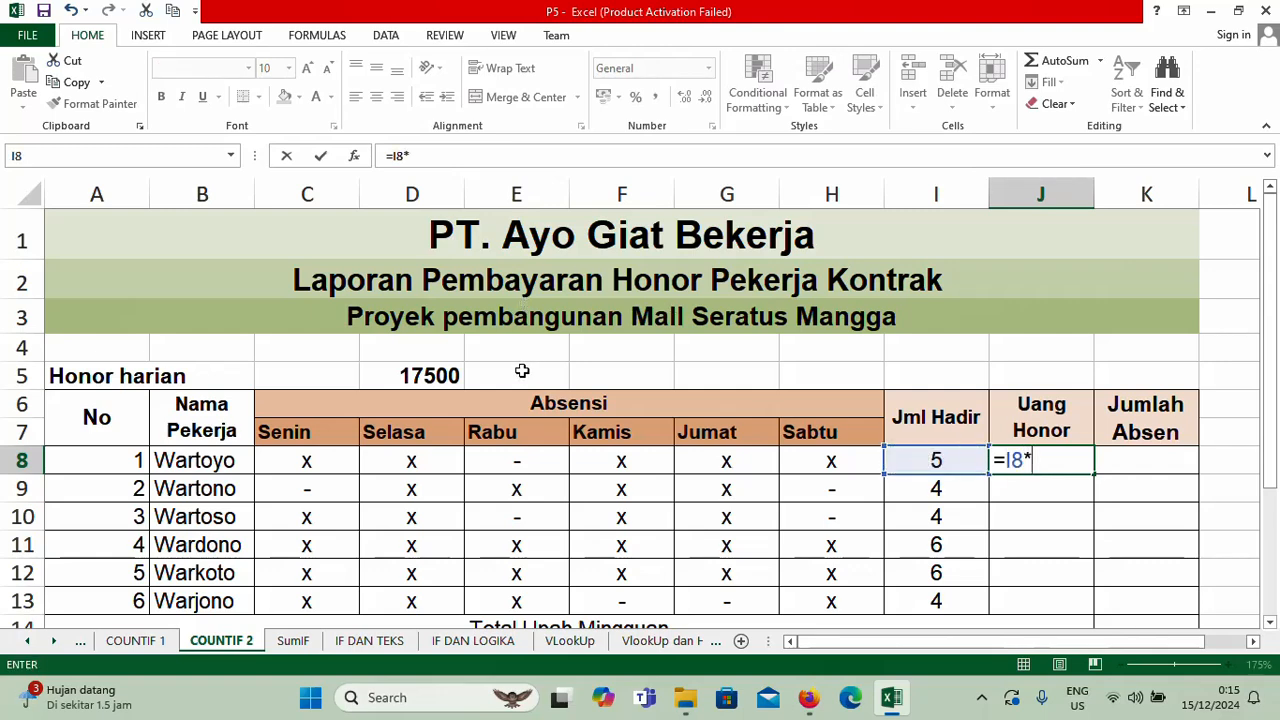
click(423, 376)
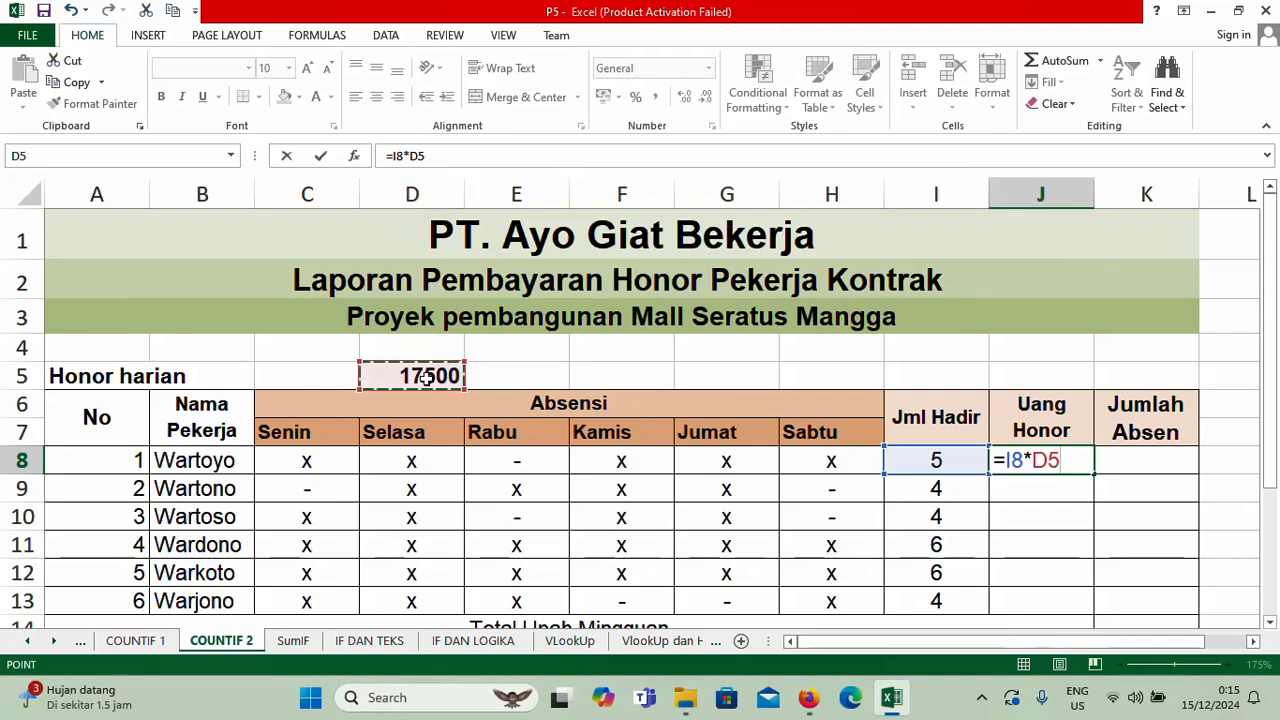
key(F4)
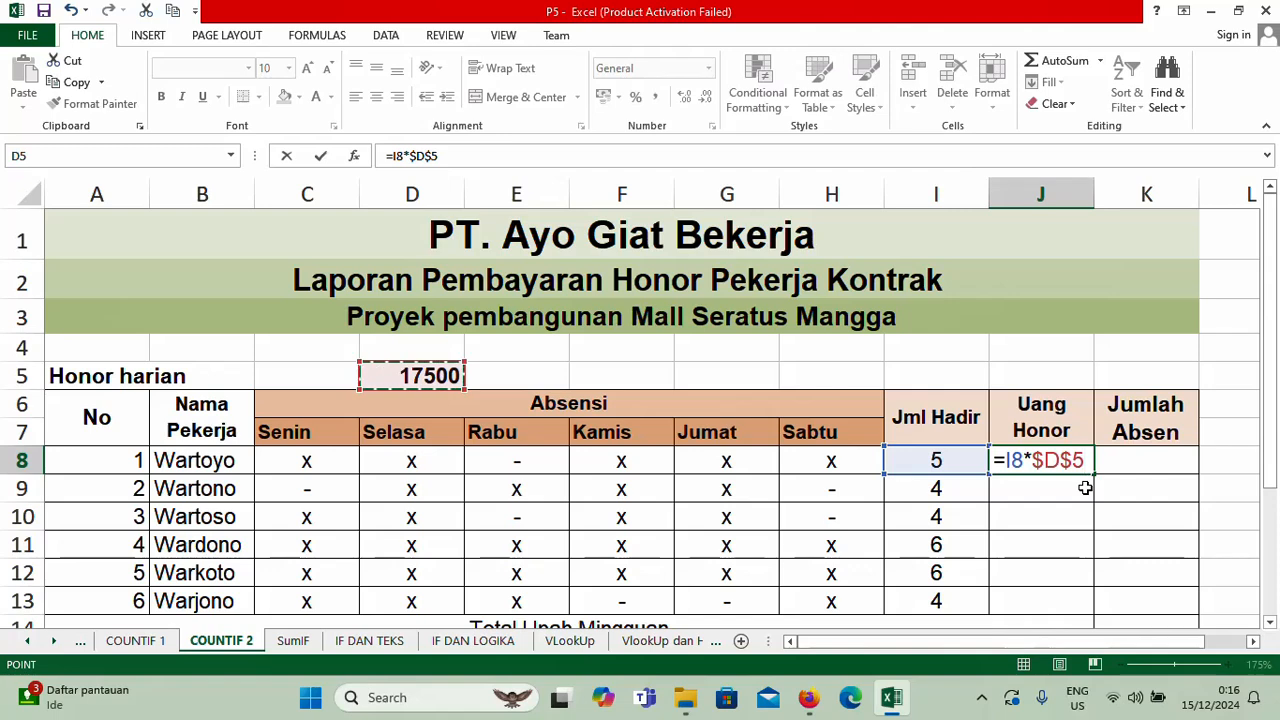
key(Return)
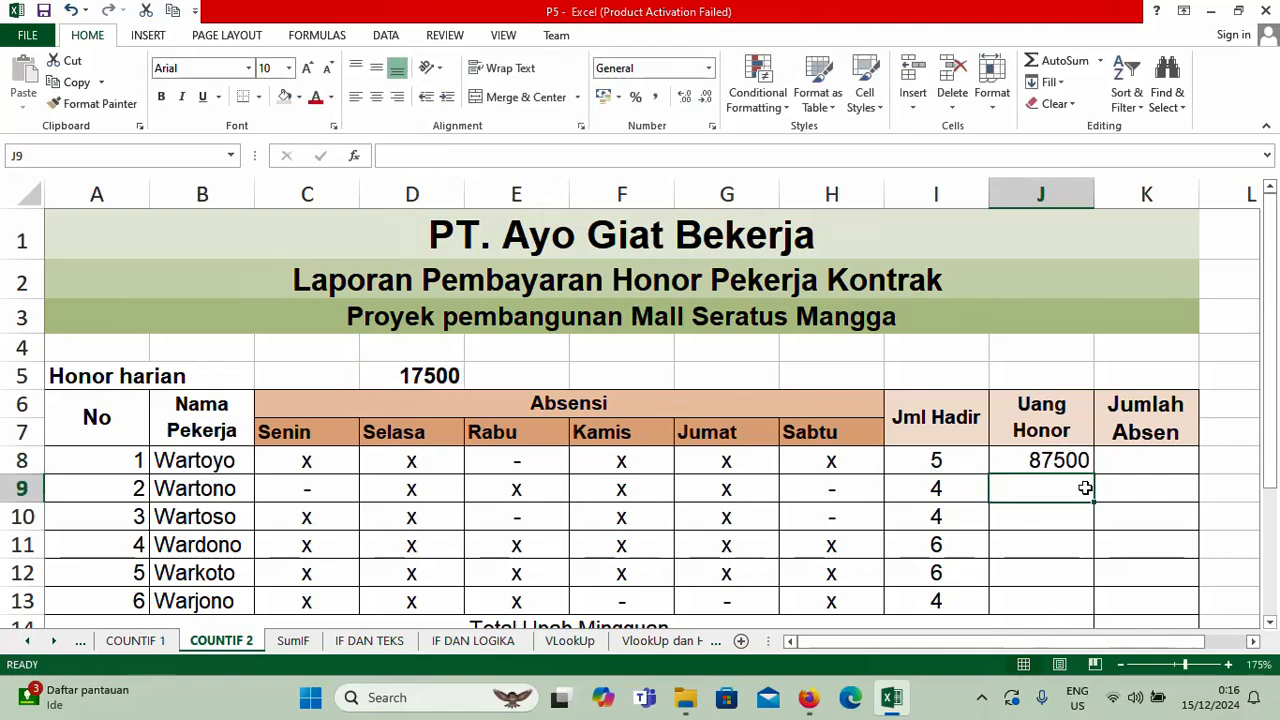
click(1052, 459)
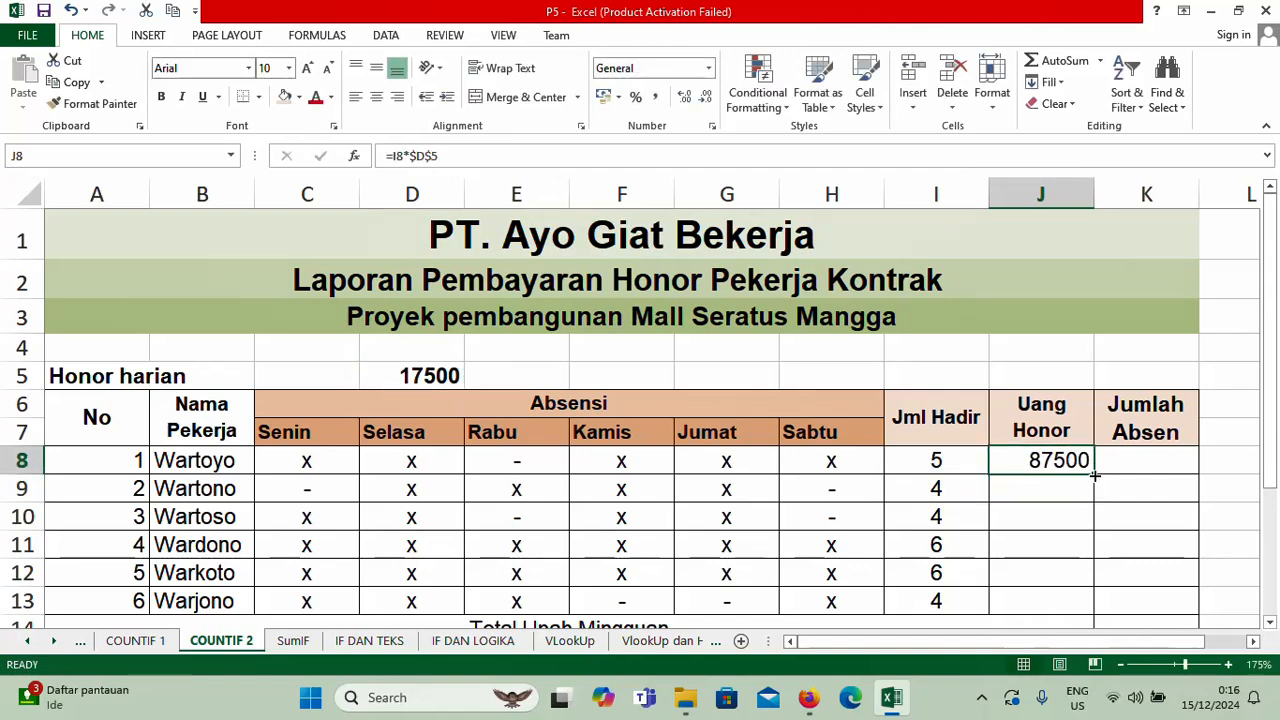
drag(1095, 476, 1114, 610)
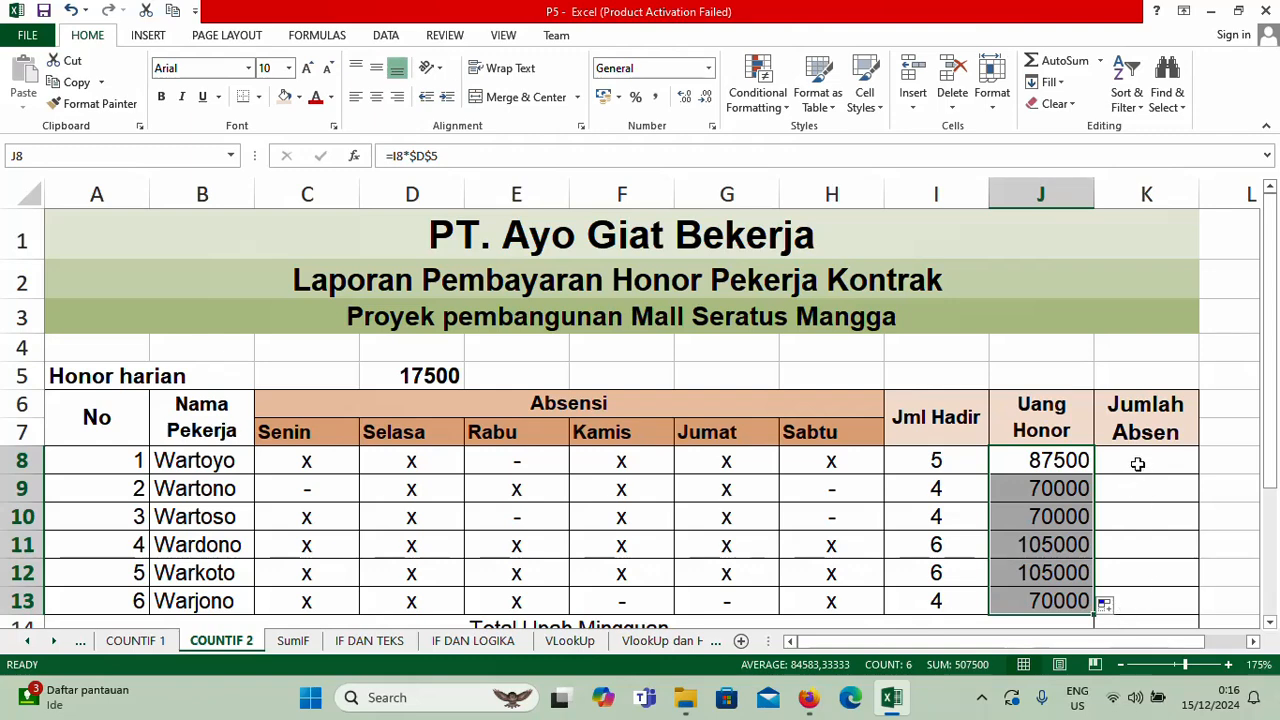
Step: Enter =COUNTIF(C8:H8;"-") in K8 to count the first worker's absences and copy the formula down to K13
click(1130, 466)
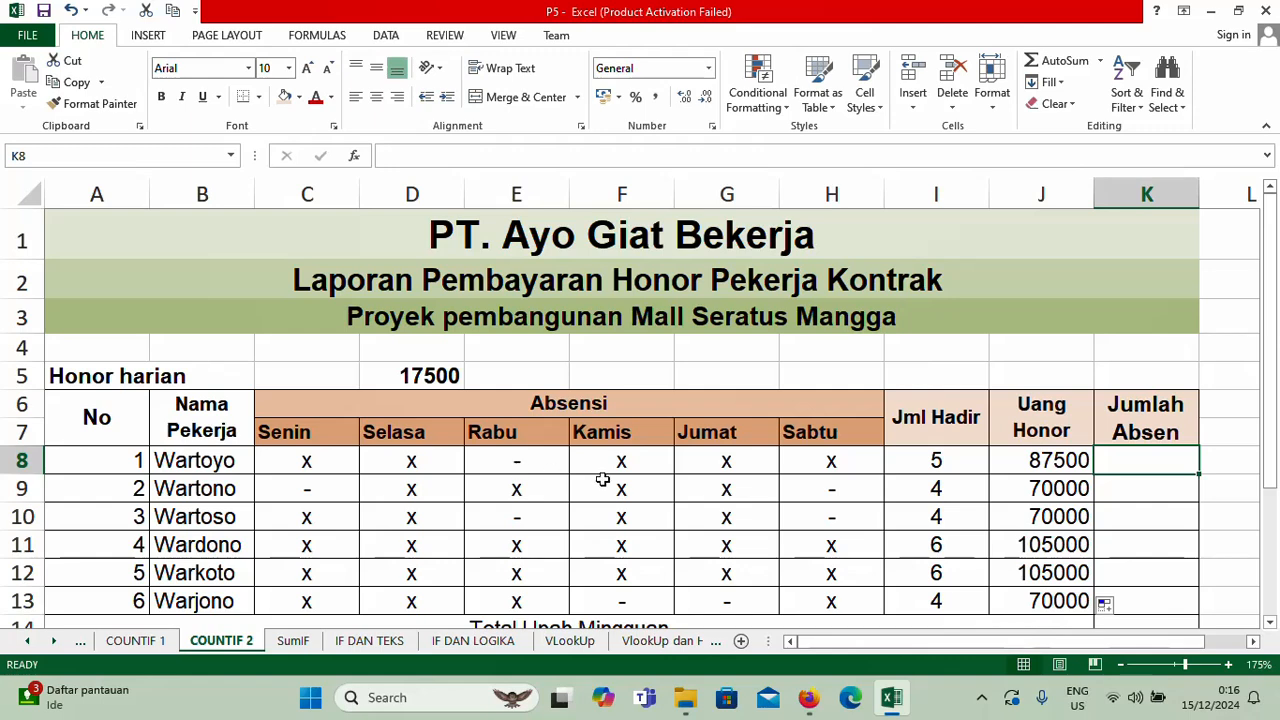
text(=c)
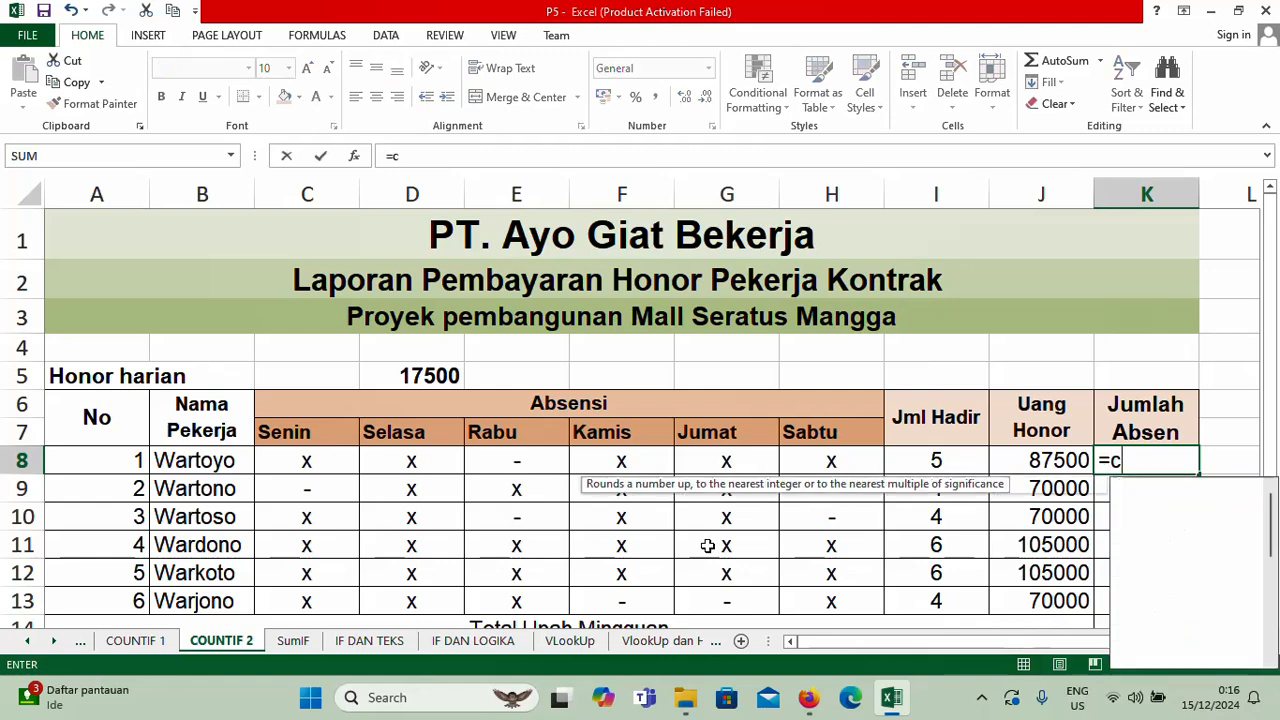
text(ount)
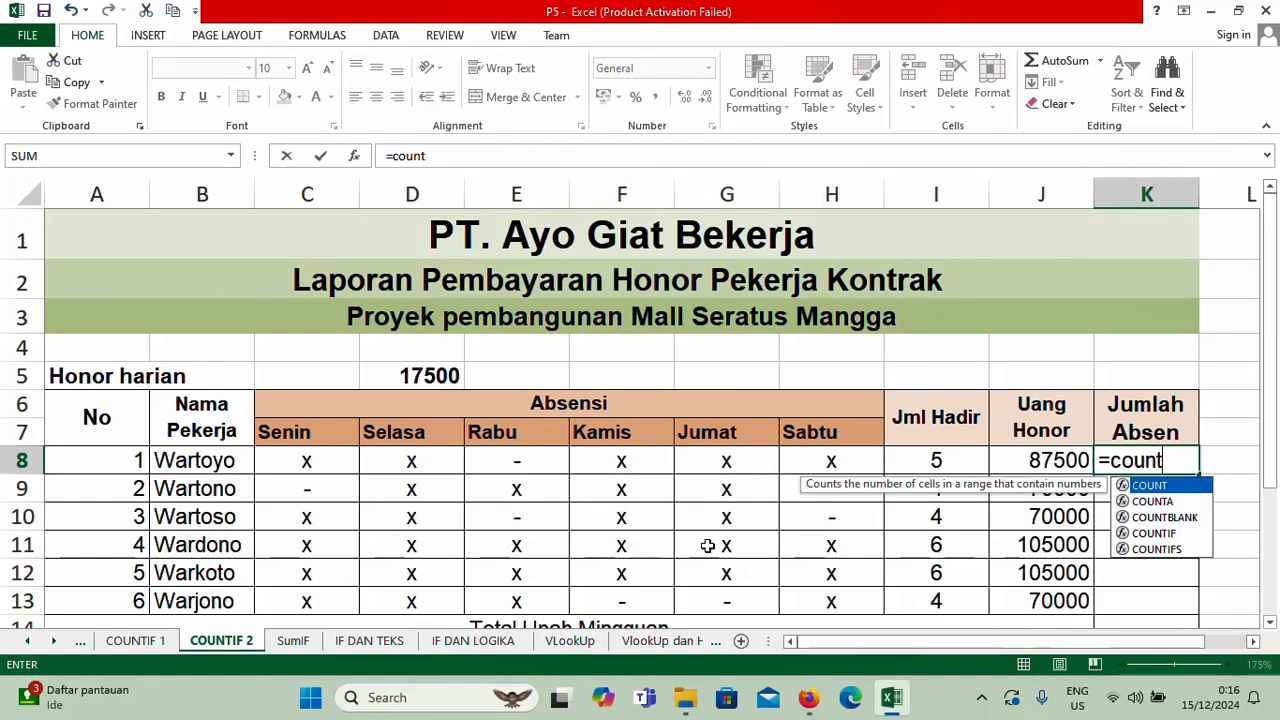
text(i)
key(Tab)
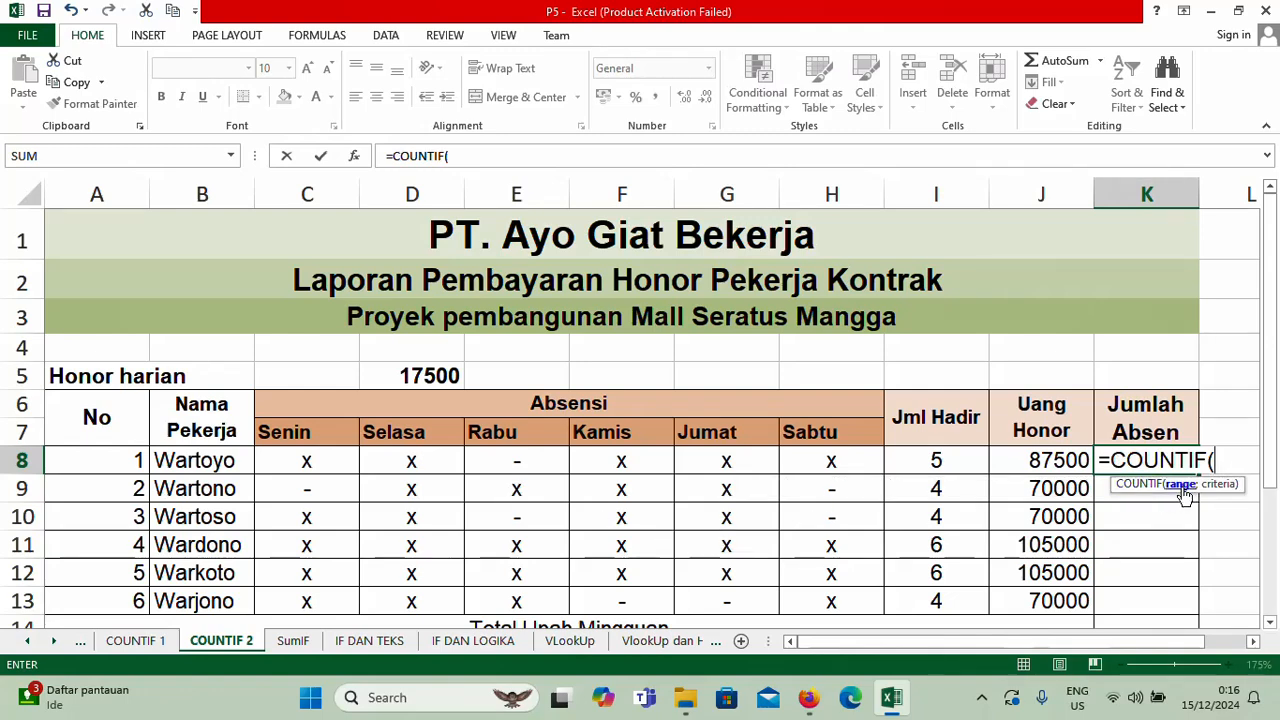
drag(300, 462, 818, 466)
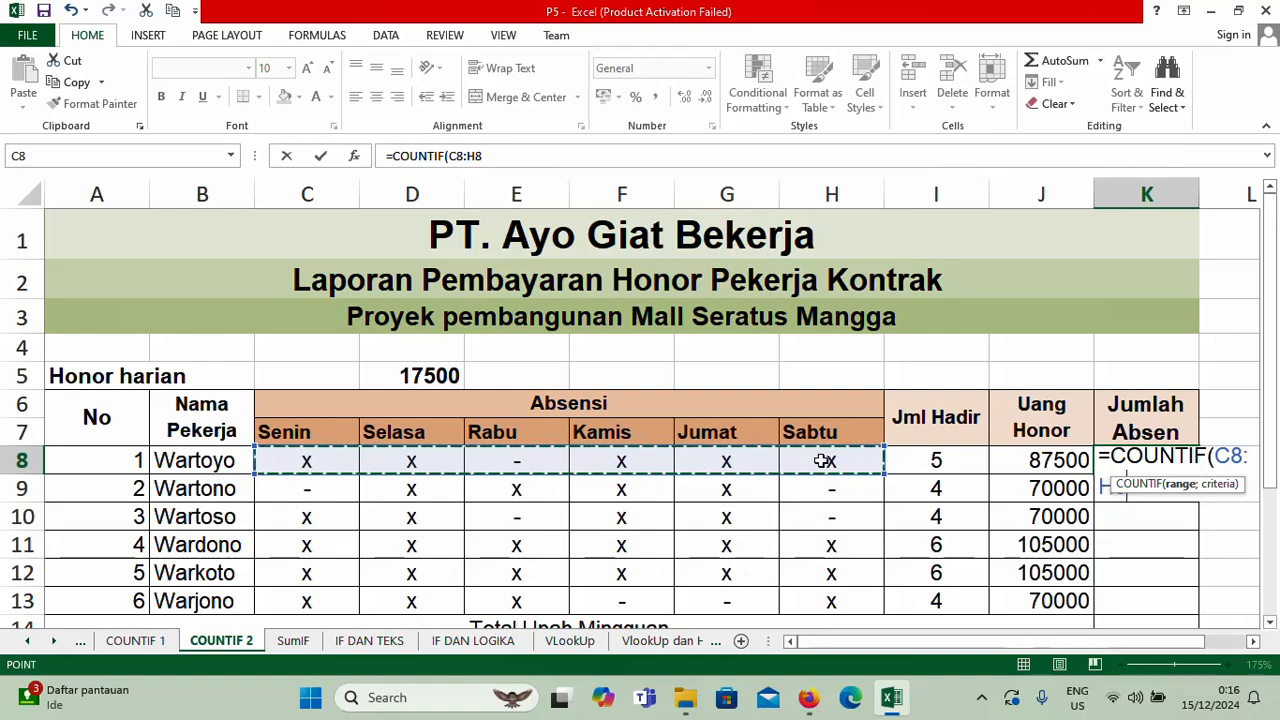
text(;)
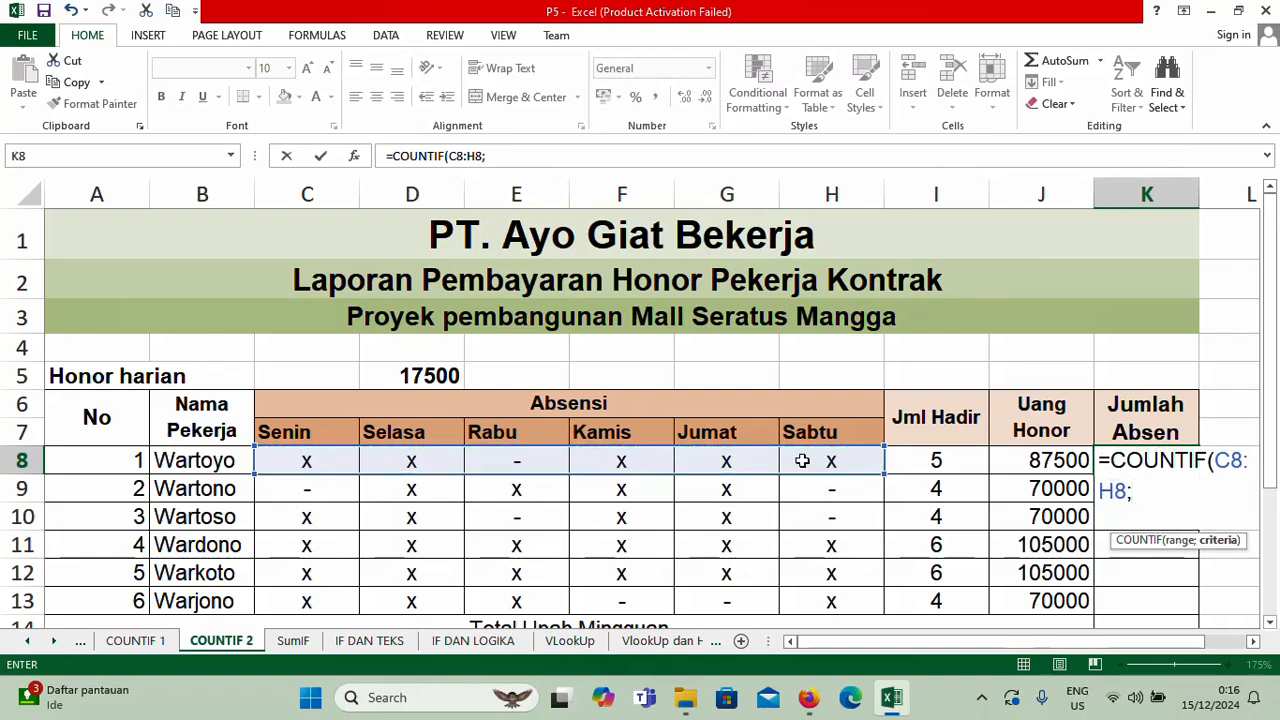
text("-"))
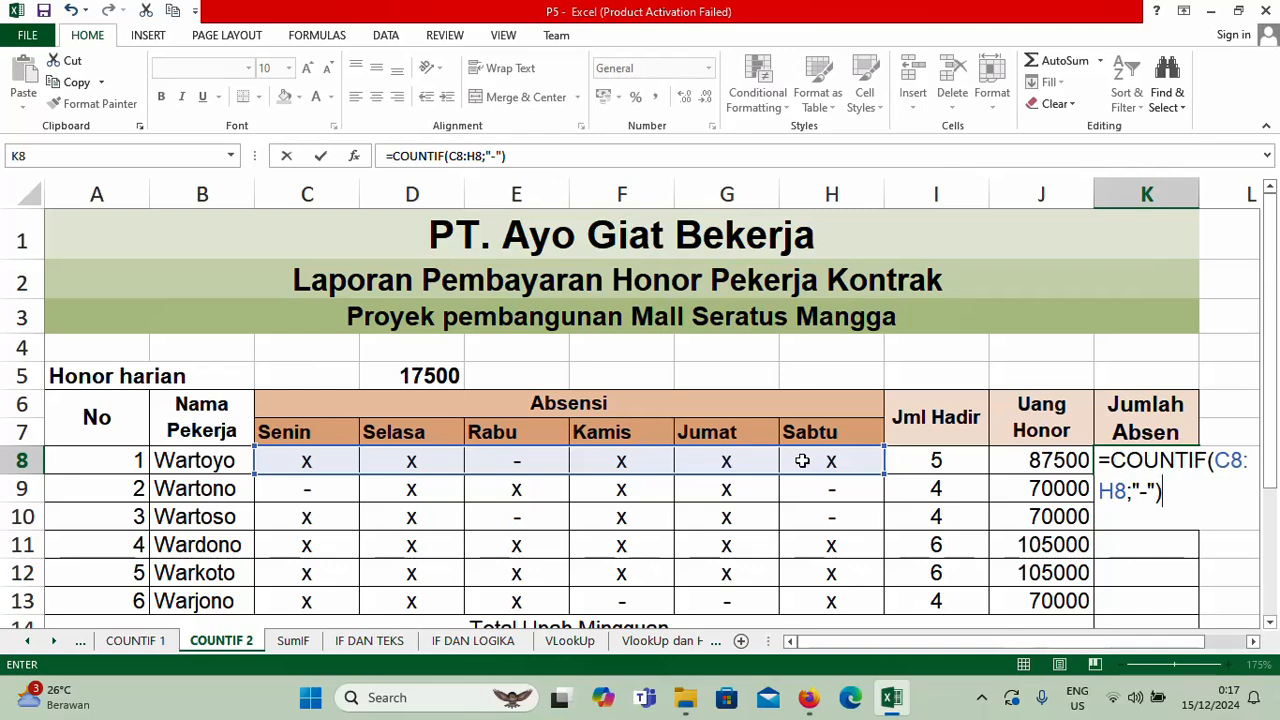
key(Return)
click(1148, 468)
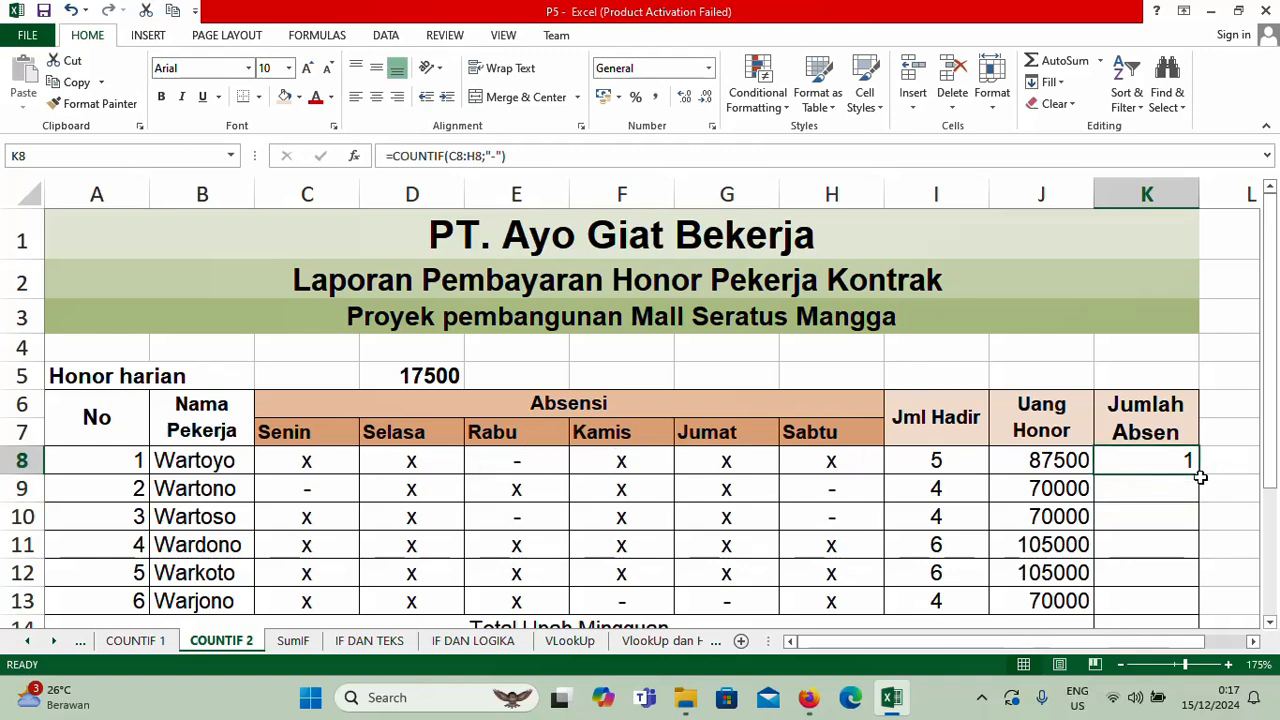
drag(1199, 473, 1205, 567)
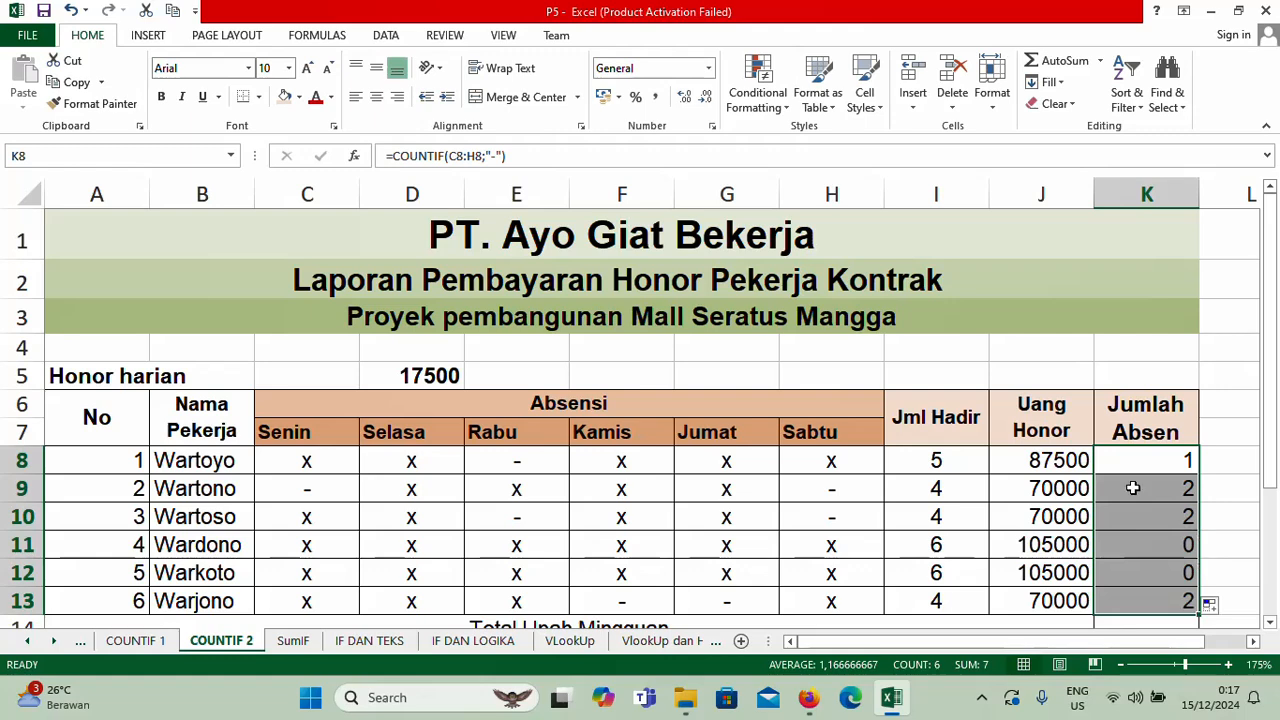
Step: Format the Uang Honor amounts in J8:J13 as Accounting with the Rp symbol and 0 decimal places
scroll(783, 426, down, 2)
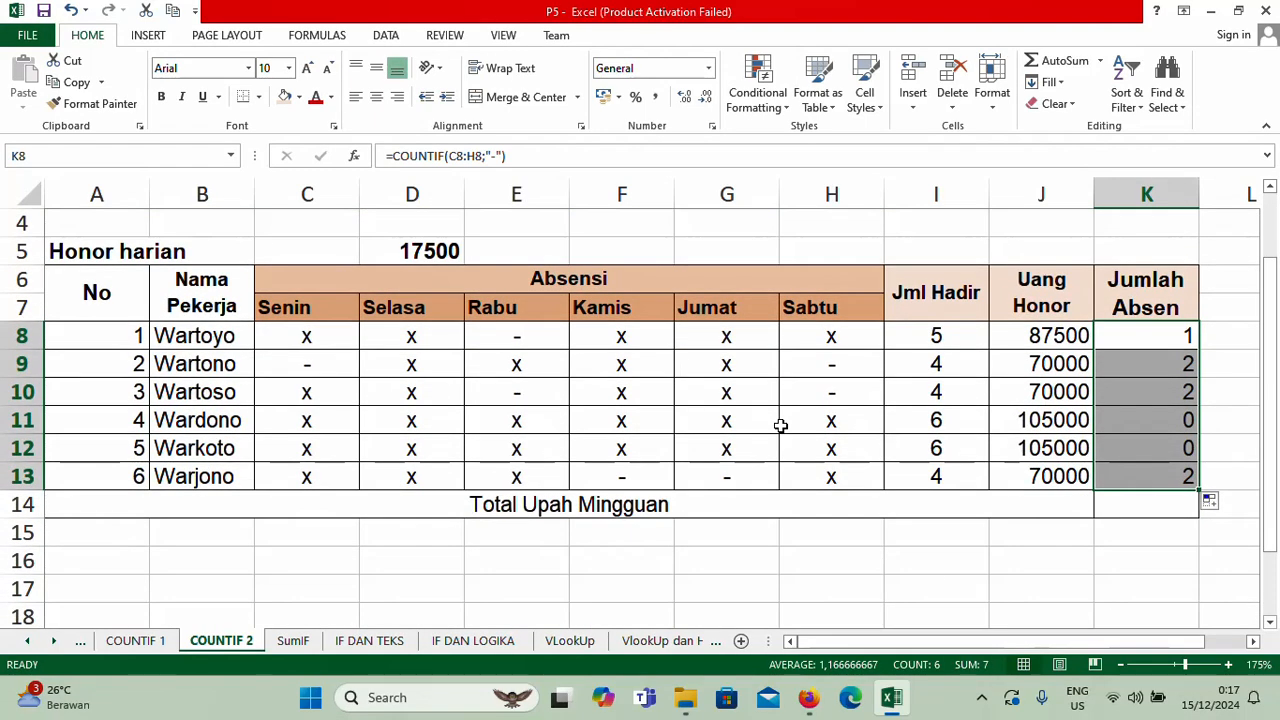
scroll(777, 351, up, 1)
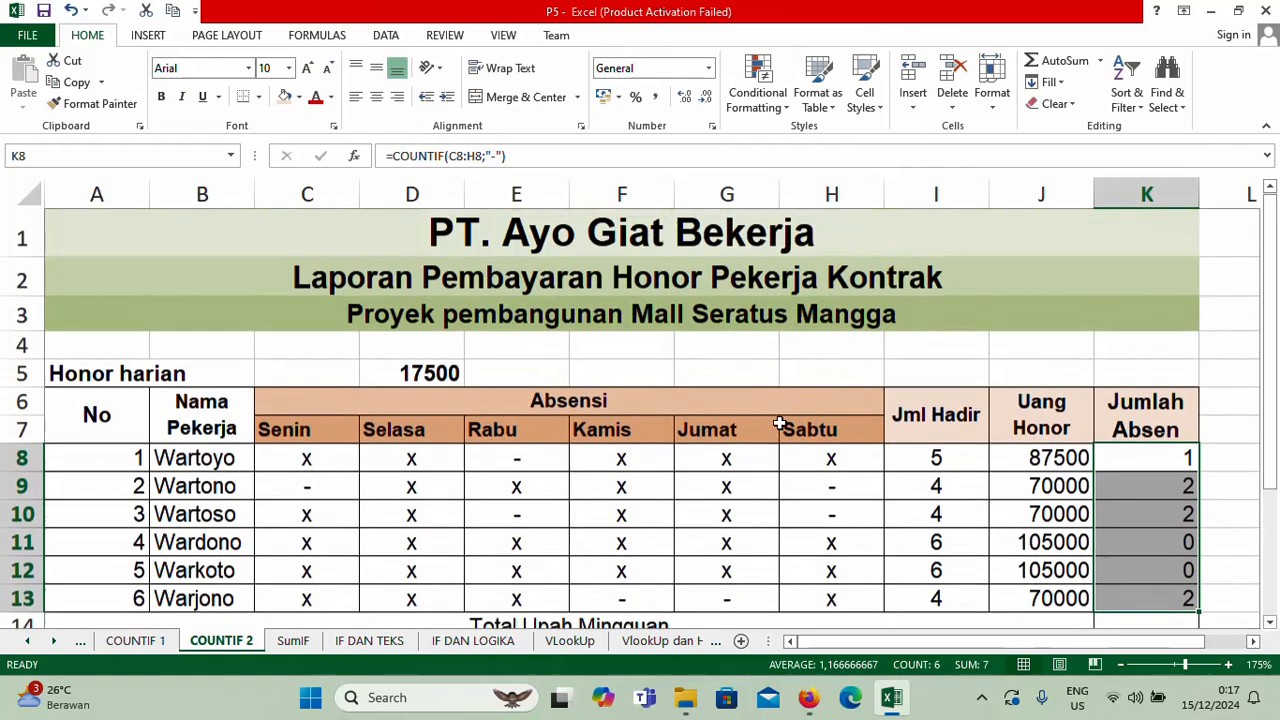
scroll(840, 330, down, 1)
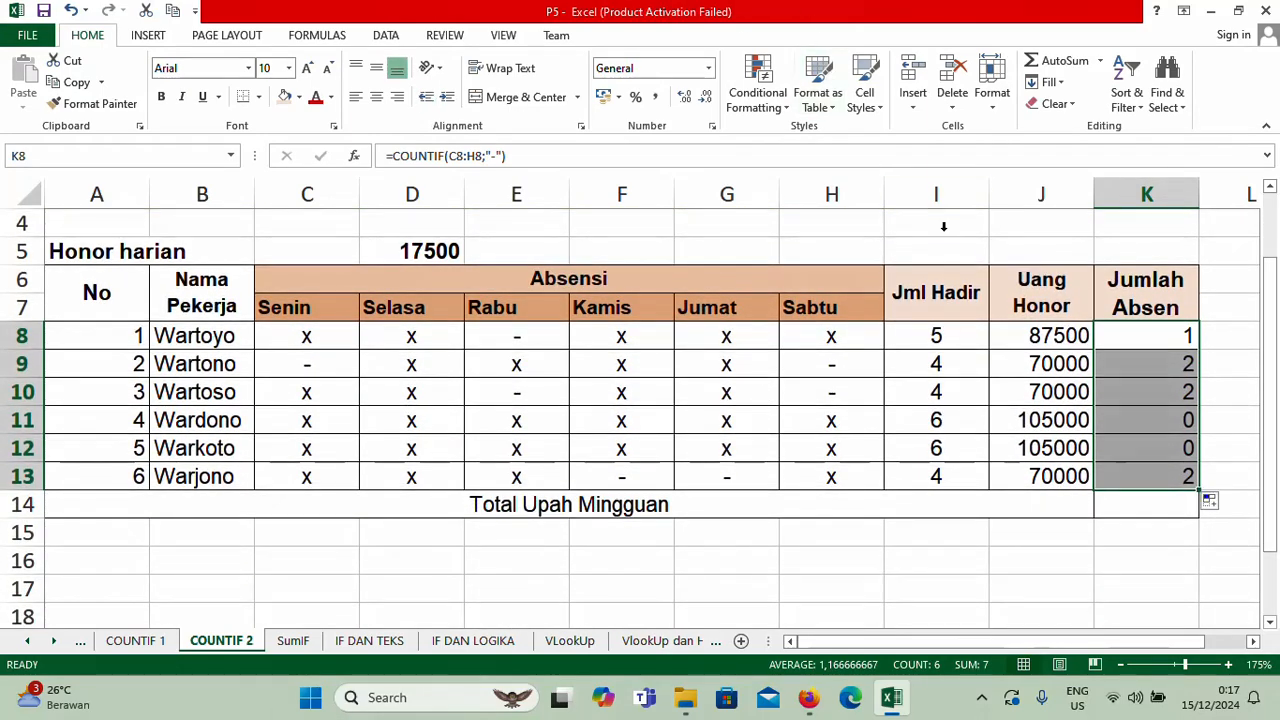
drag(1020, 333, 1045, 472)
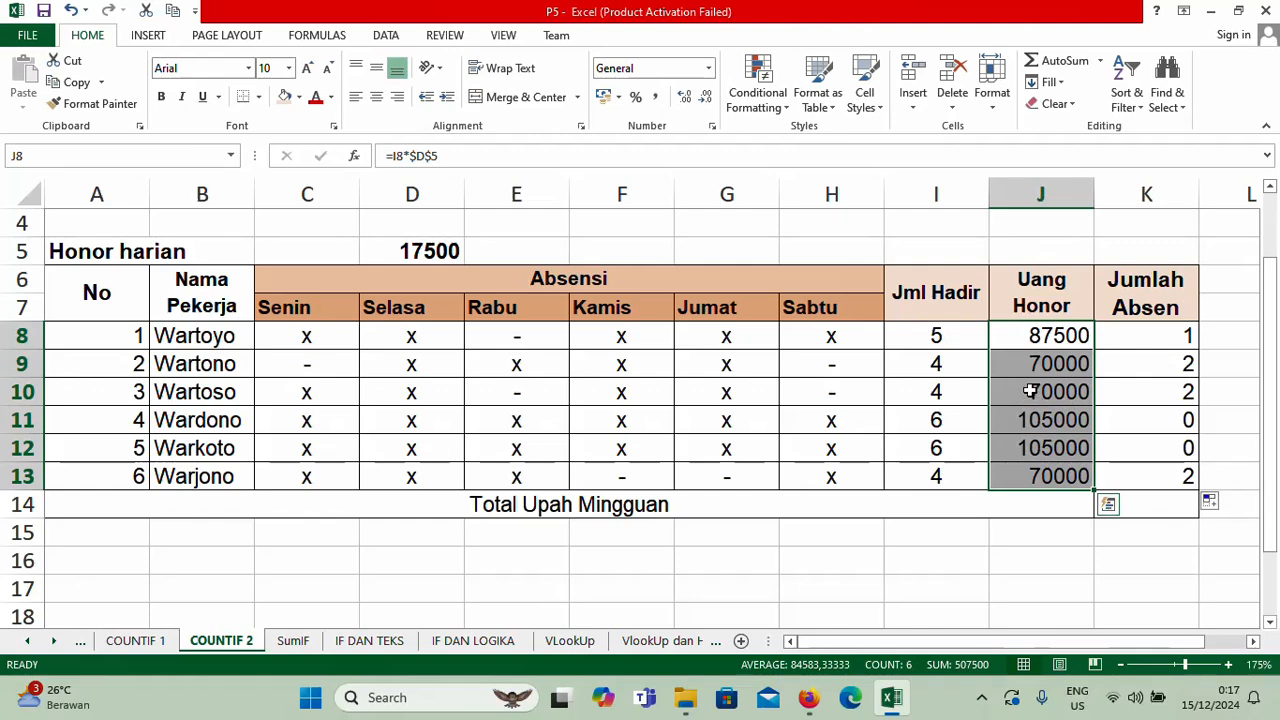
key(ctrl+1)
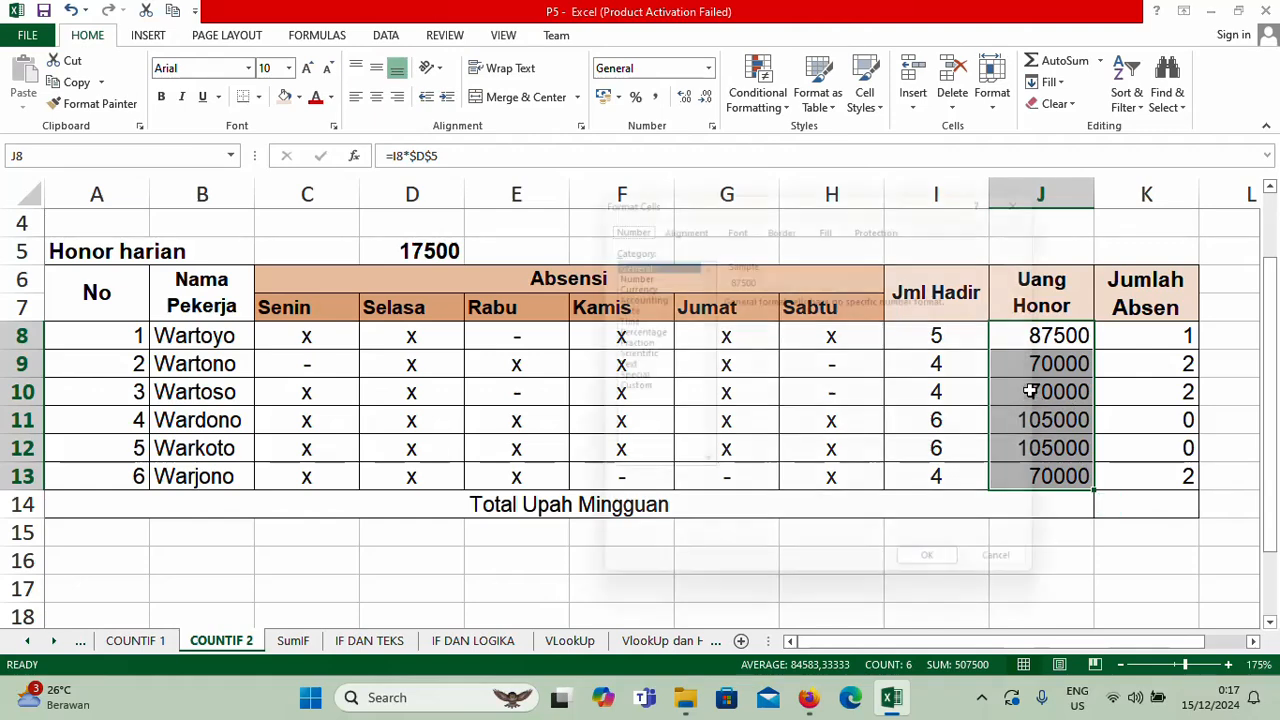
drag(778, 184, 654, 165)
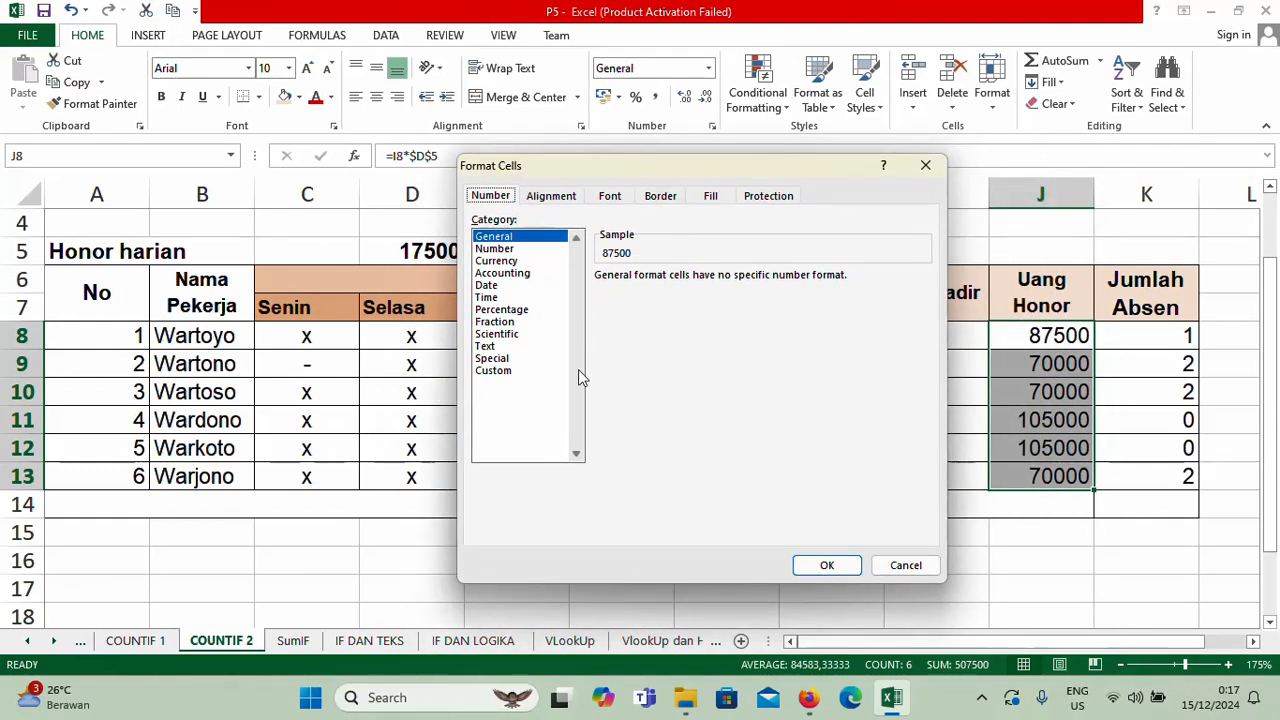
click(512, 274)
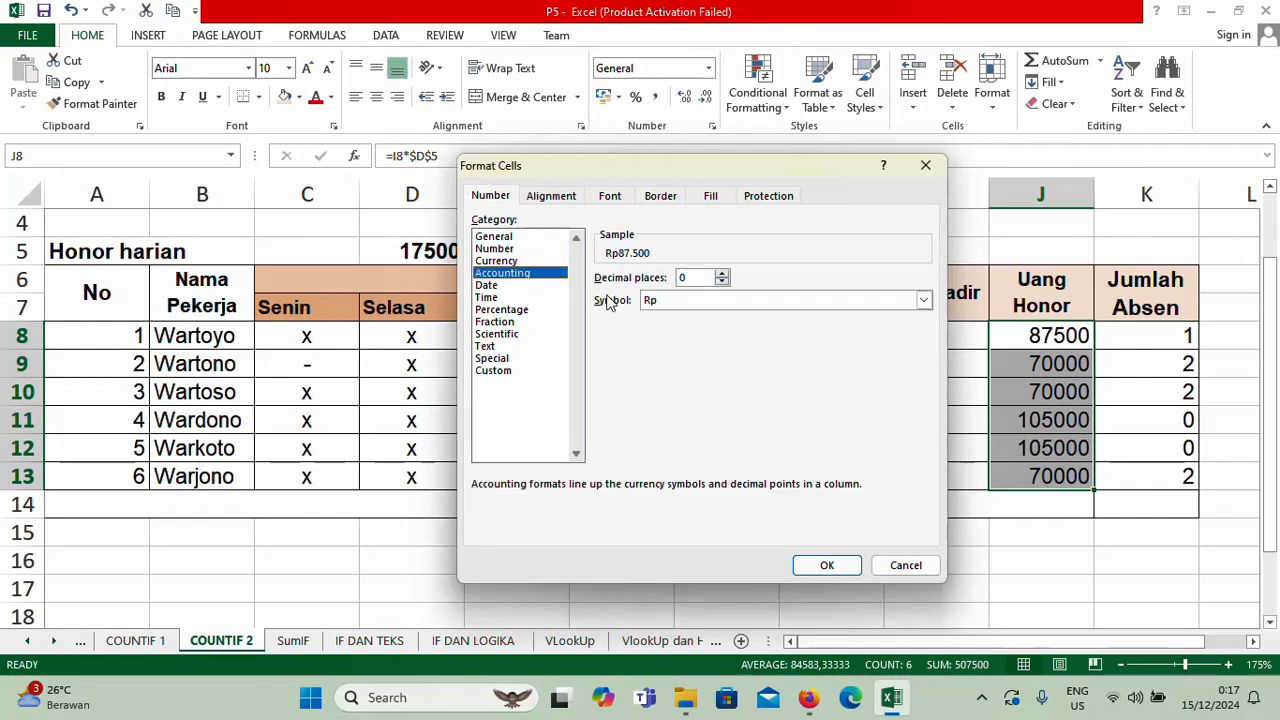
click(826, 566)
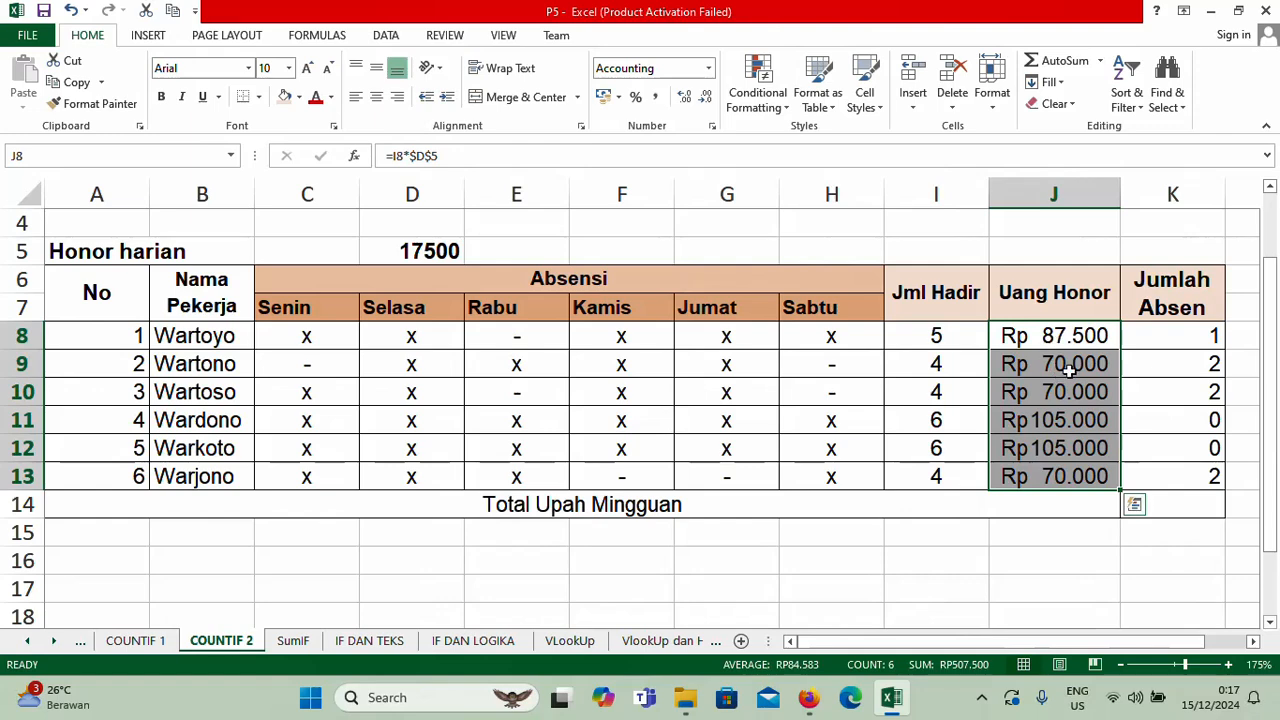
click(1066, 398)
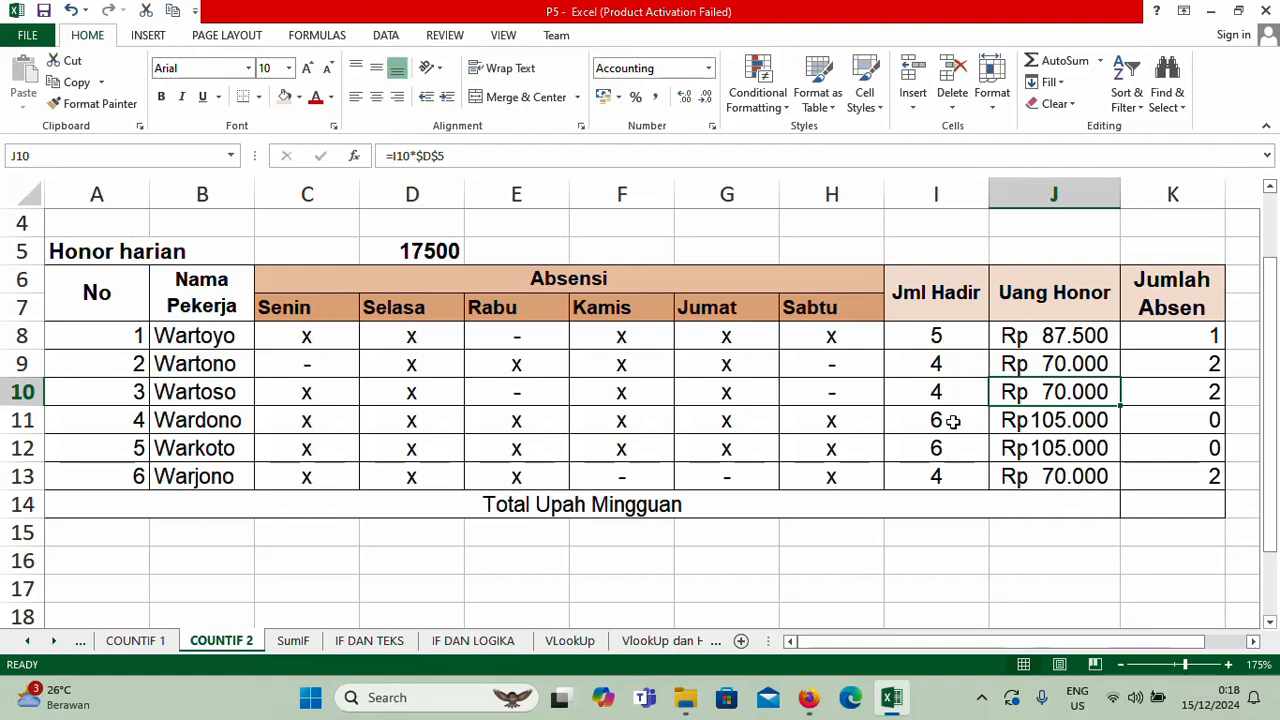
Step: Apply the custom number format General "Hari" to the Jml Hadir values in I8:I13 and the Jumlah Absen values in K8:K13
drag(943, 338, 936, 472)
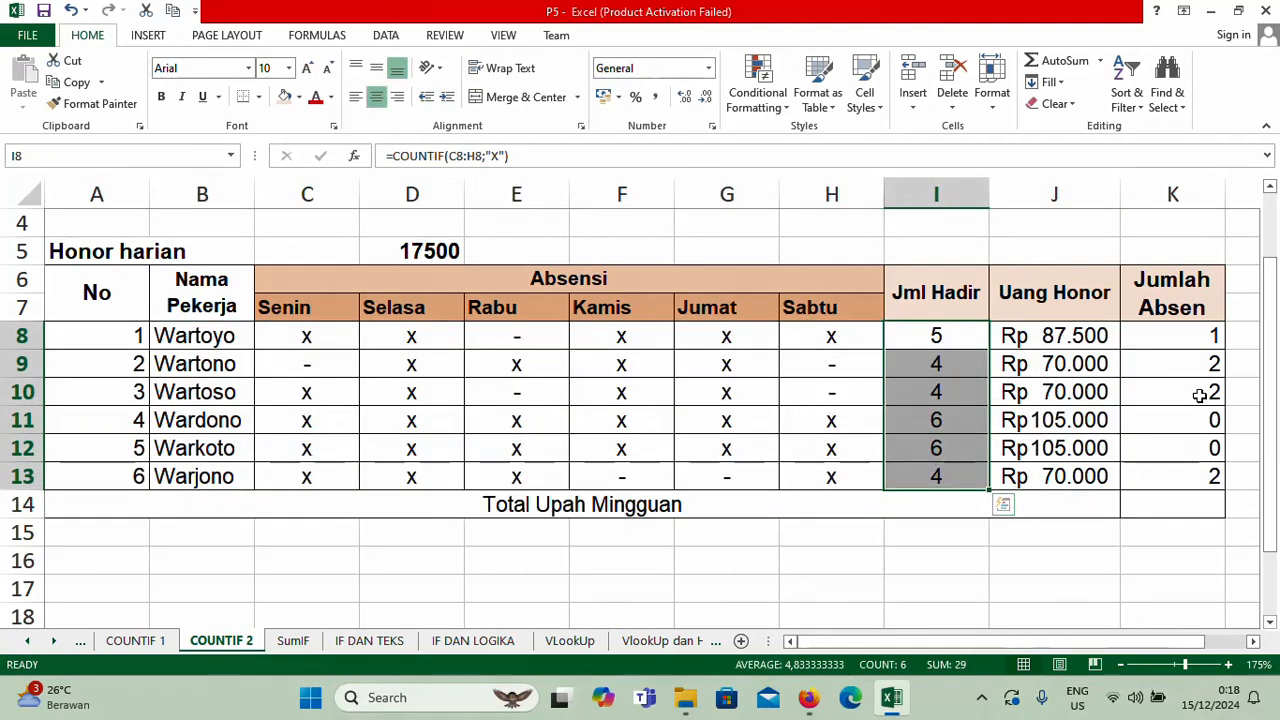
drag(1176, 338, 1186, 477)
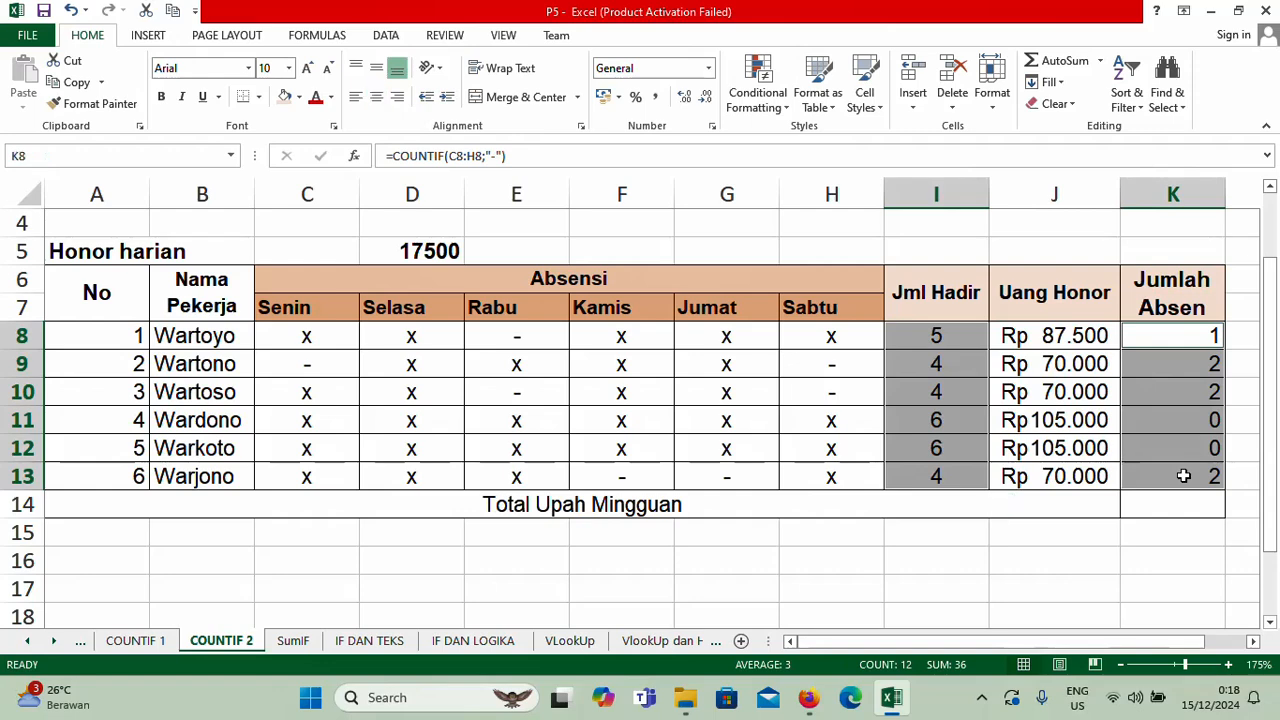
key(ctrl+1)
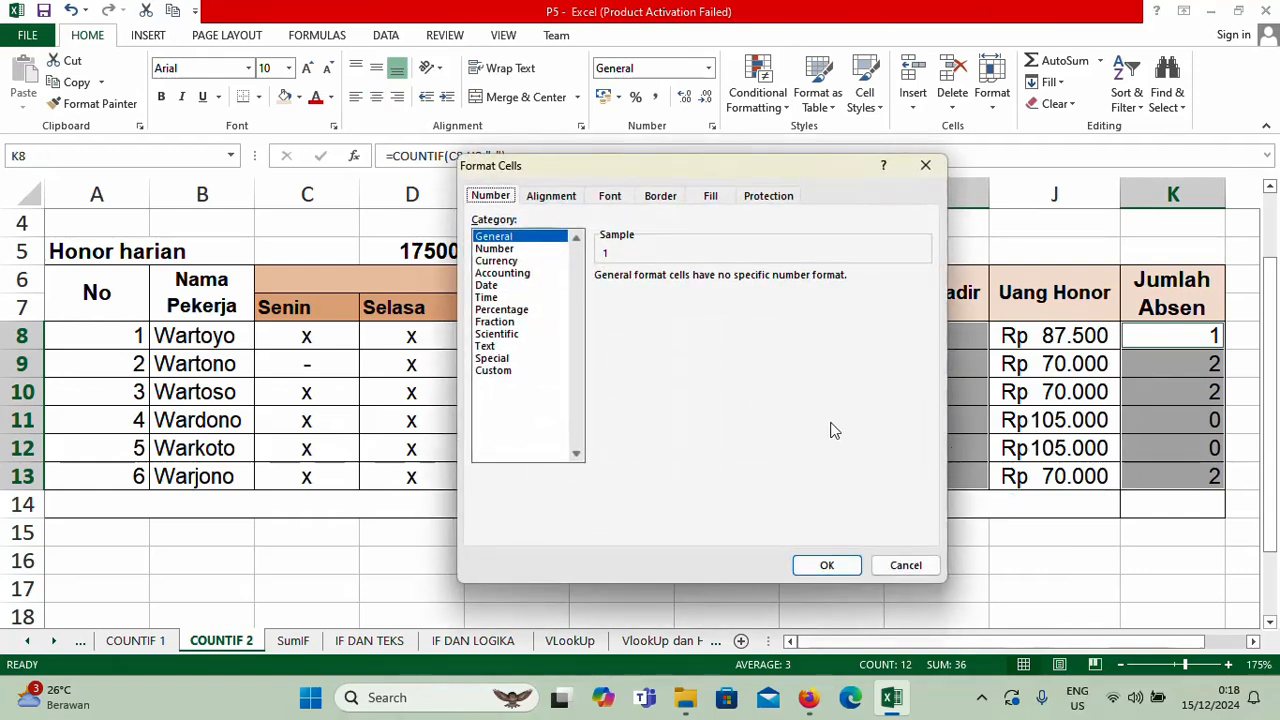
click(492, 371)
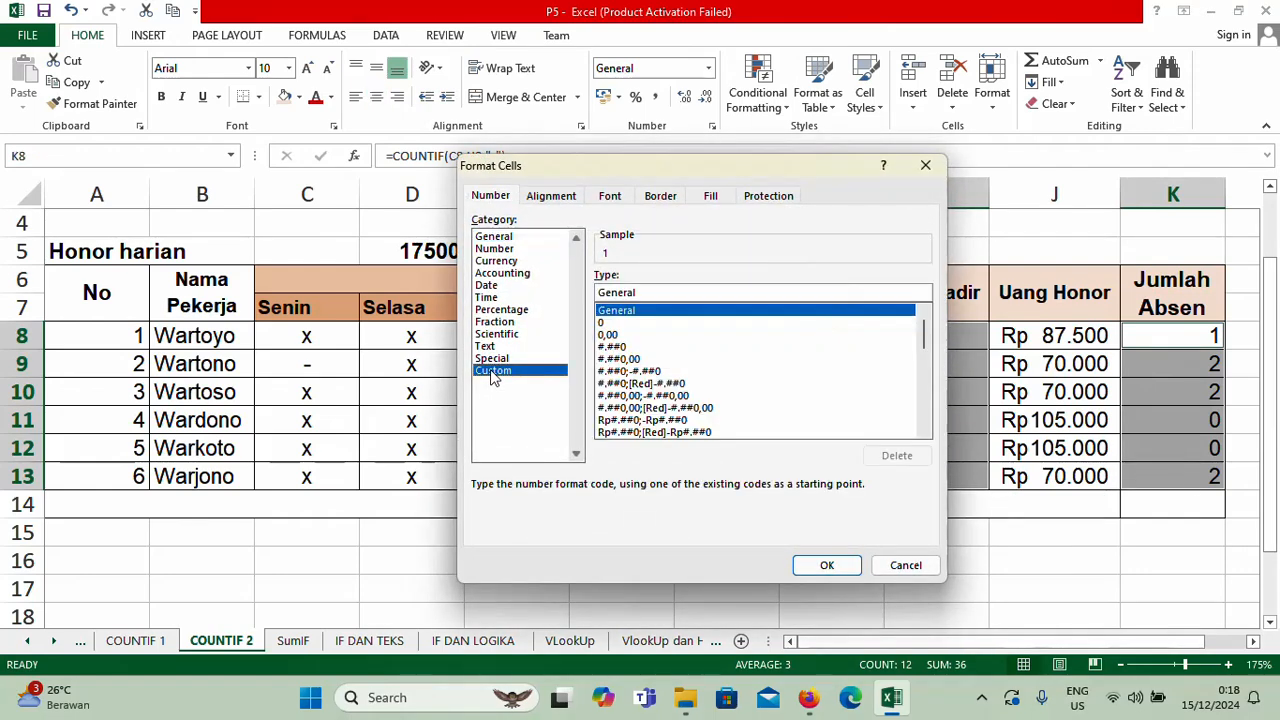
click(661, 291)
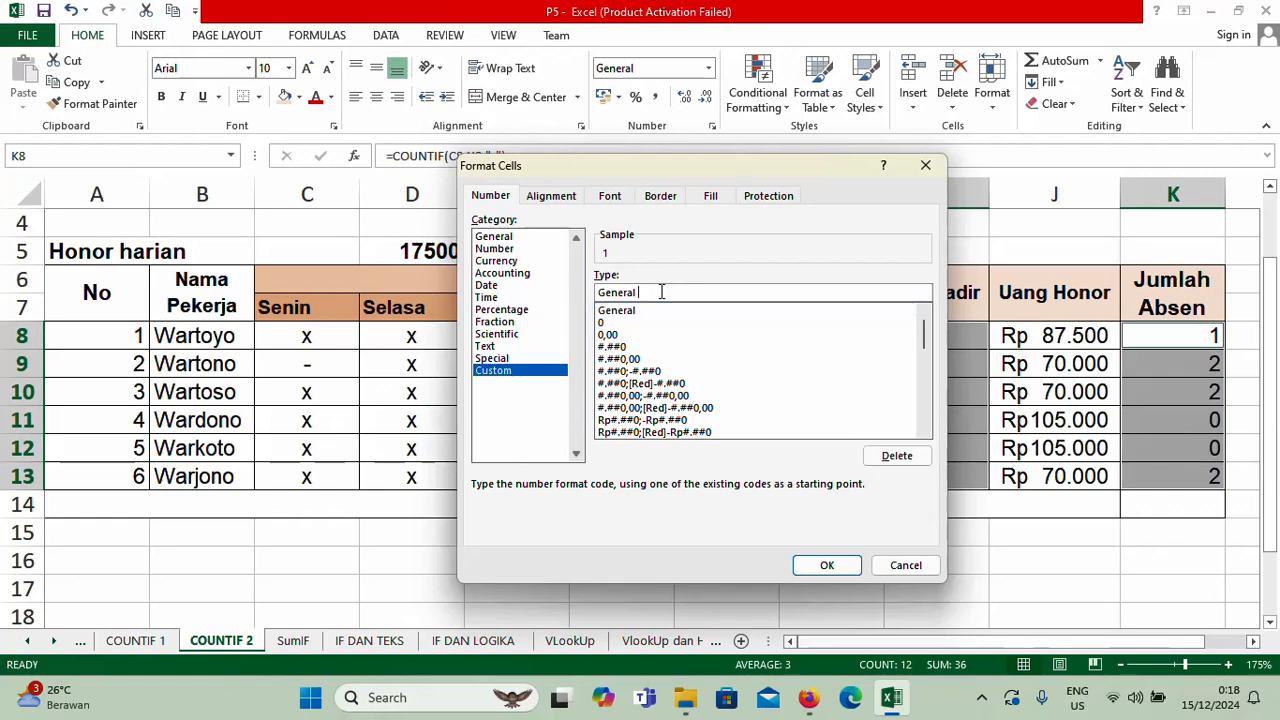
text("Hari")
click(827, 565)
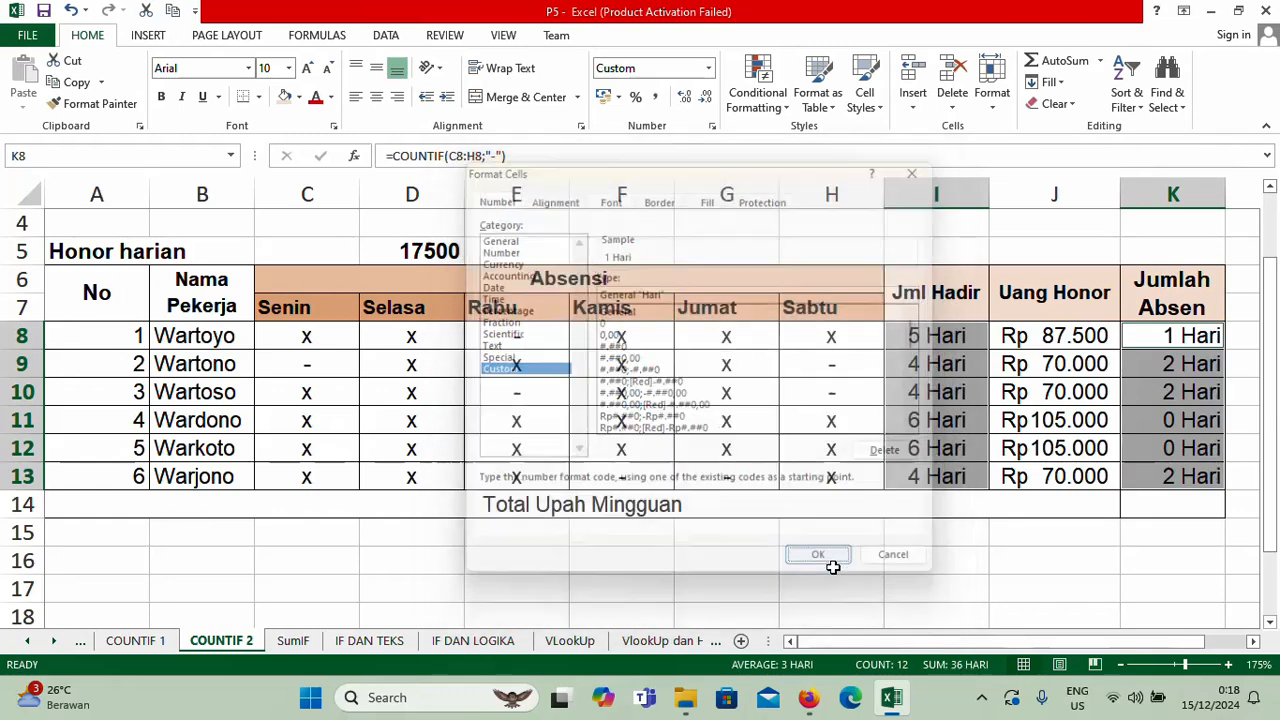
click(1063, 445)
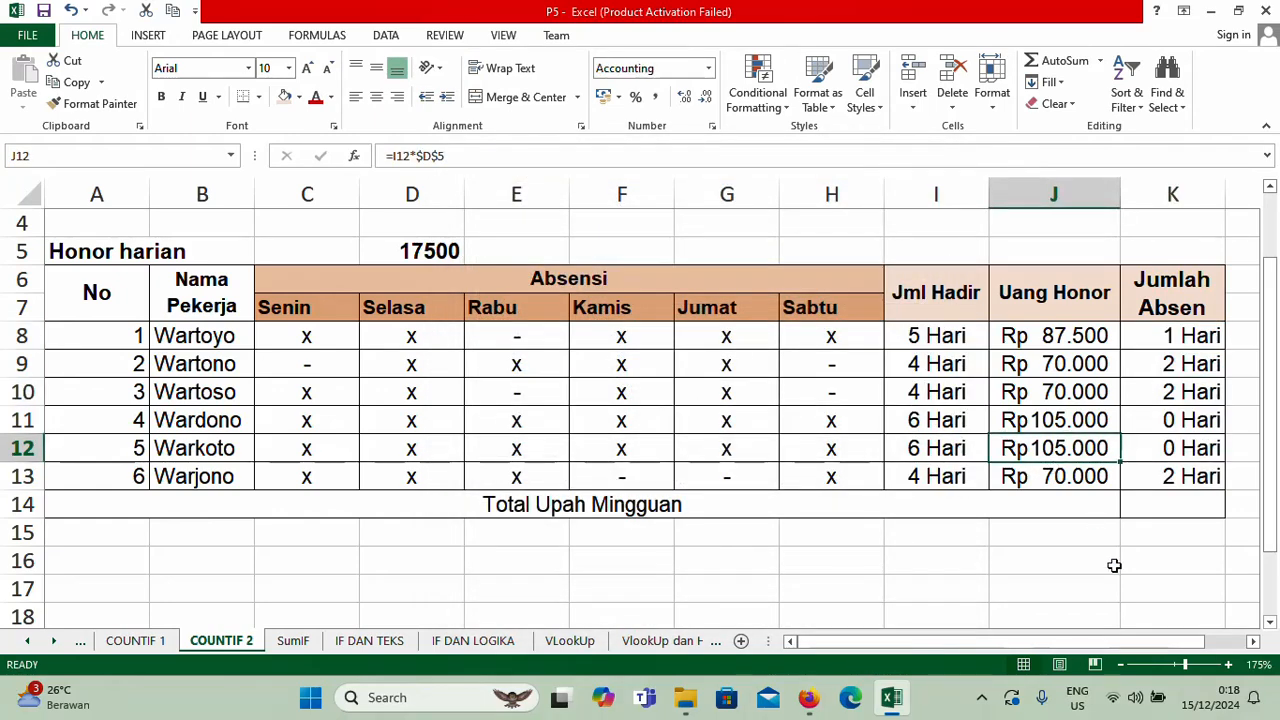